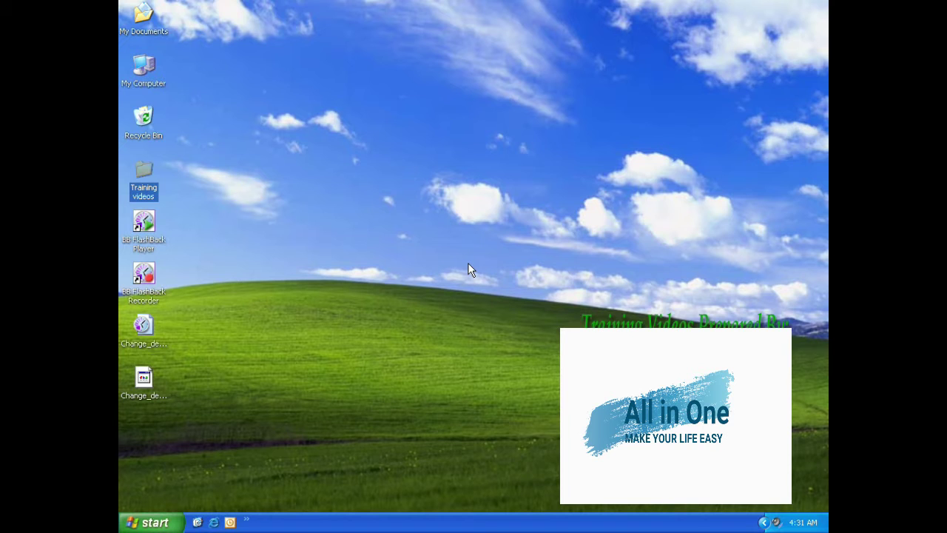
Open the desktop's display properties and browse the list of available background images.
{"action": "right_click", "coordinate": [434, 227]}
{"action": "left_click", "coordinate": [481, 365]}
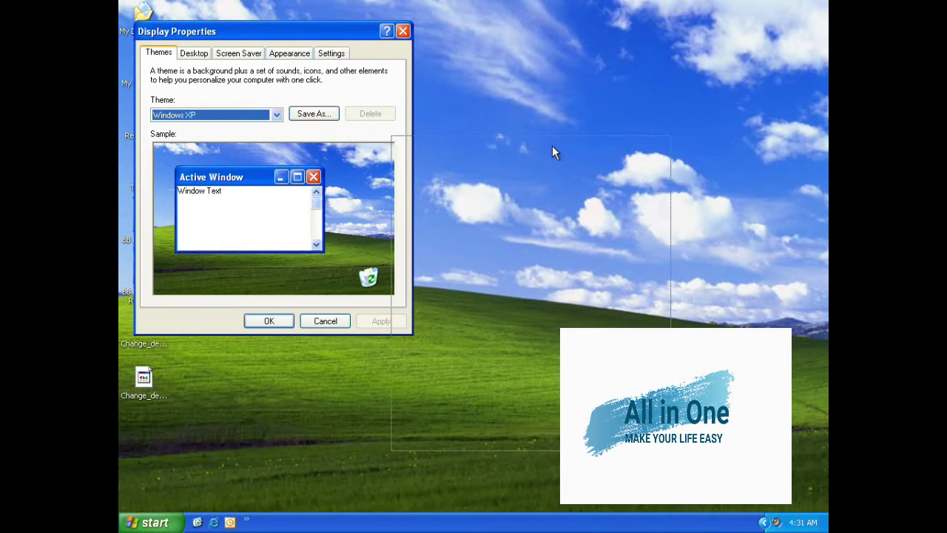
{"action": "left_click_drag", "start_coordinate": [552, 145], "coordinate": [552, 145]}
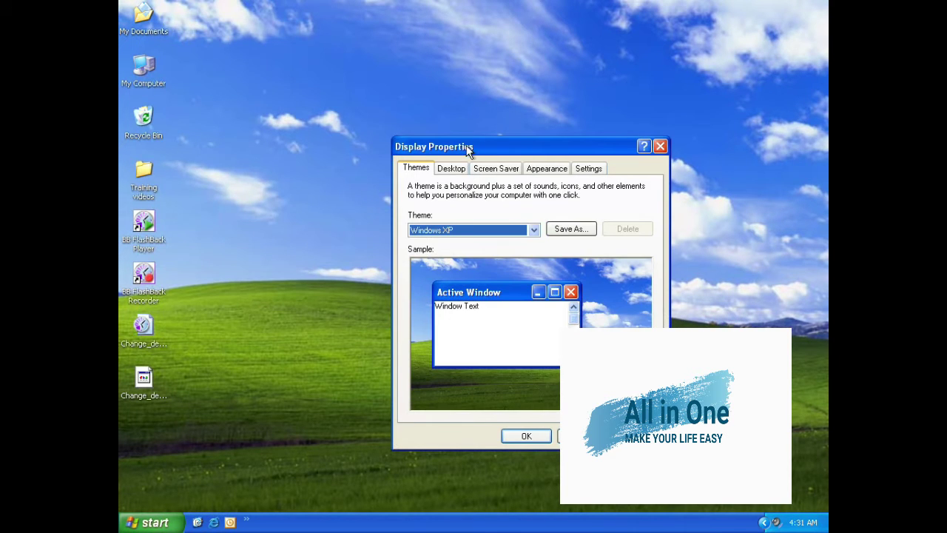
{"action": "left_click", "coordinate": [458, 172]}
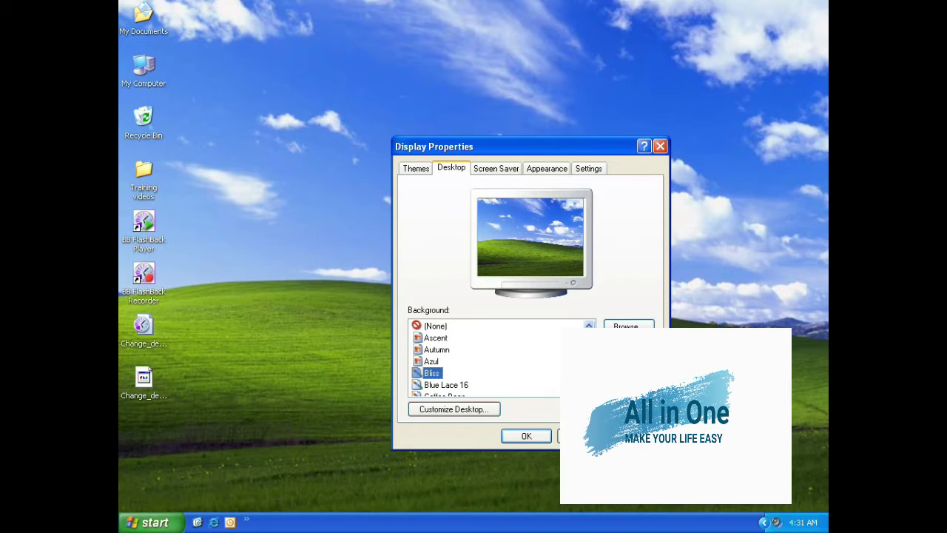
{"action": "scroll", "coordinate": [481, 359], "scroll_direction": "down", "scroll_amount": 5}
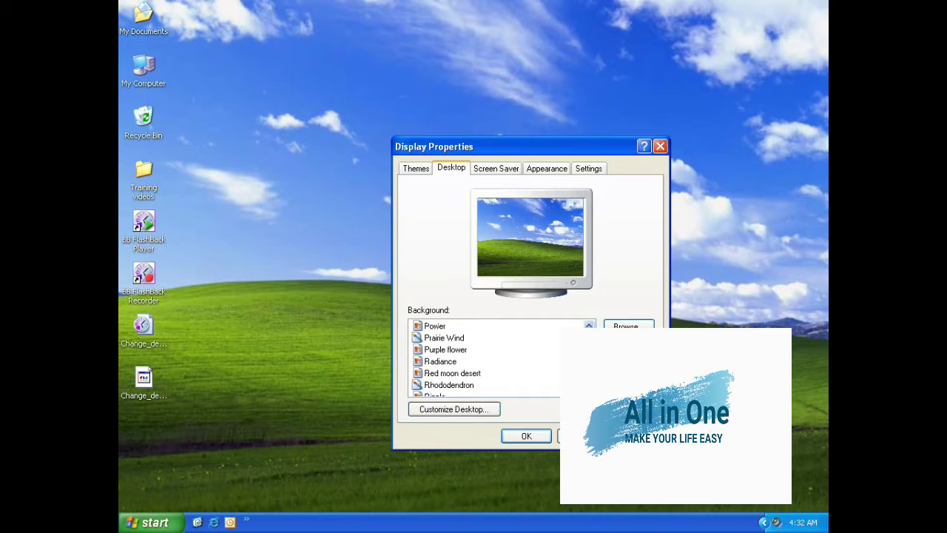
{"action": "scroll", "coordinate": [481, 358], "scroll_direction": "down", "scroll_amount": 3}
{"action": "scroll", "coordinate": [578, 320], "scroll_direction": "up", "scroll_amount": 8}
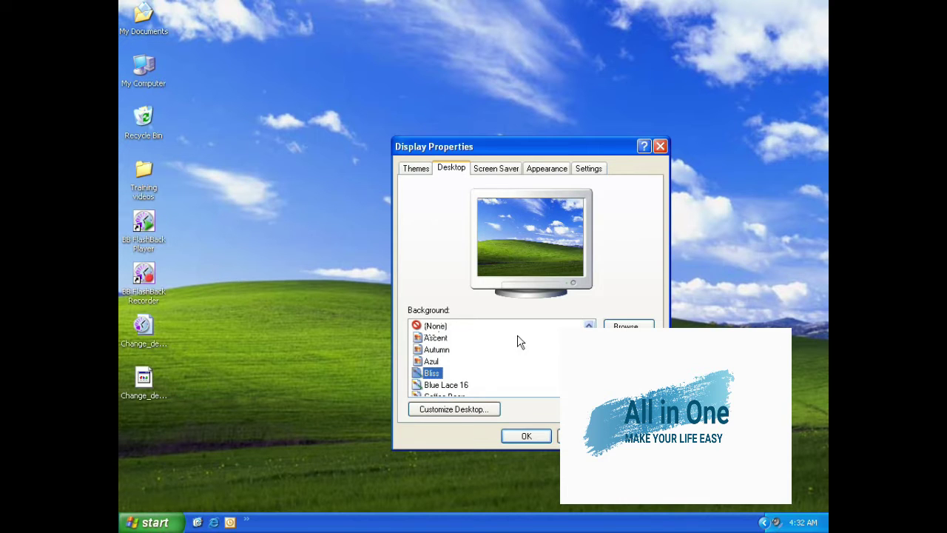
Preview the Ascent, Autumn, Azul and (None) desktop backgrounds.
{"action": "left_click", "coordinate": [444, 338]}
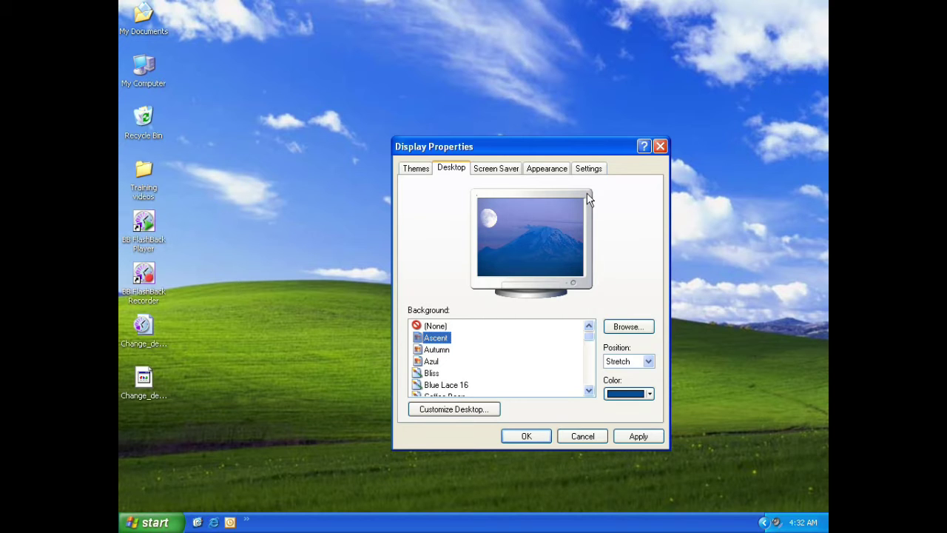
{"action": "left_click", "coordinate": [445, 350]}
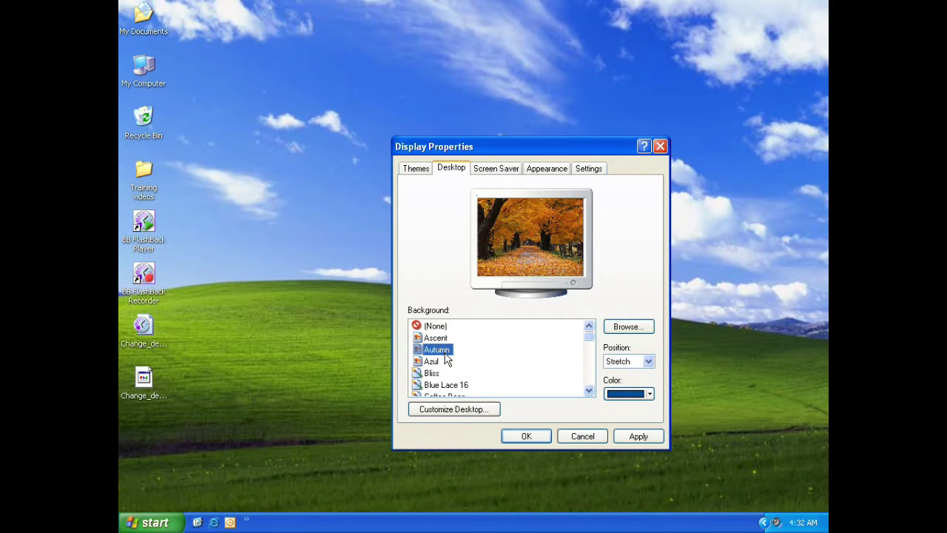
{"action": "left_click", "coordinate": [440, 363]}
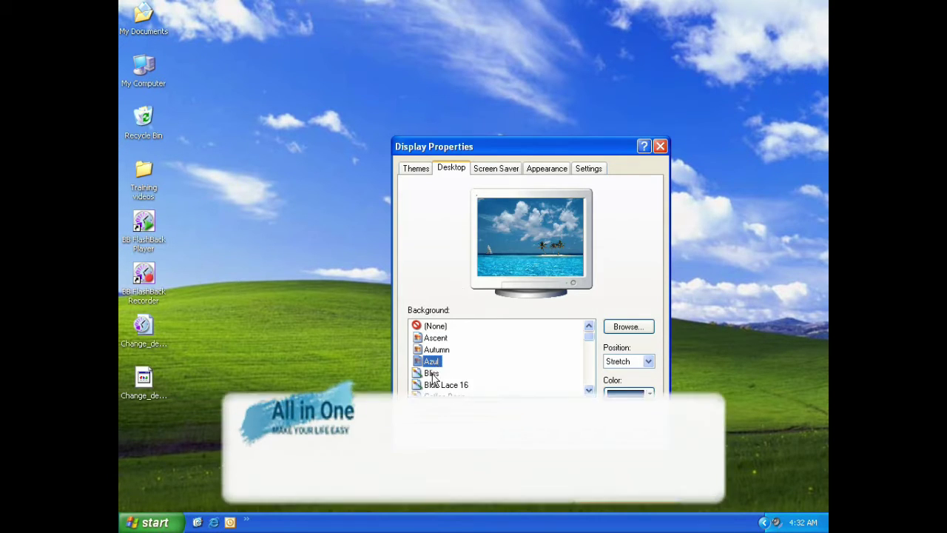
{"action": "left_click", "coordinate": [435, 326]}
Apply the Autumn background and move the dialog aside to view the desktop.
{"action": "left_click", "coordinate": [436, 349]}
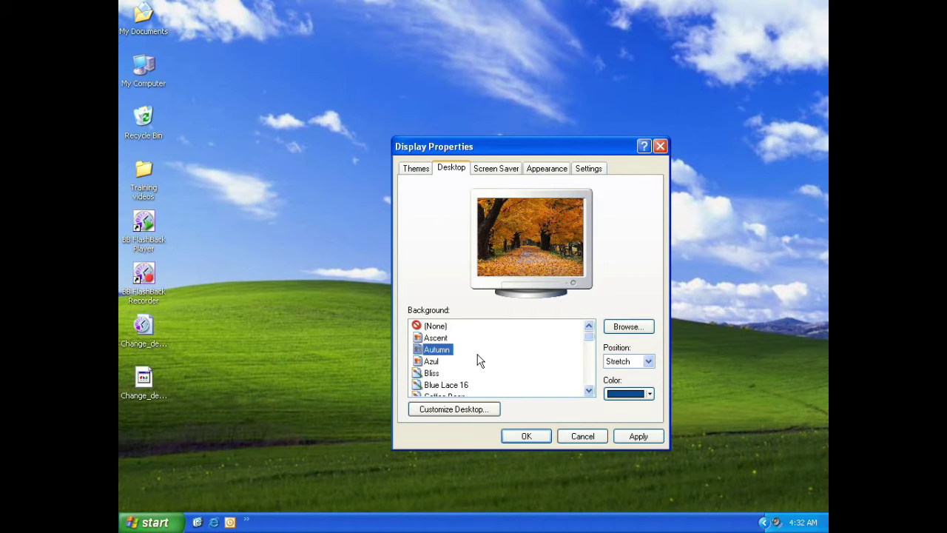
{"action": "left_click_drag", "start_coordinate": [495, 147], "coordinate": [400, 69]}
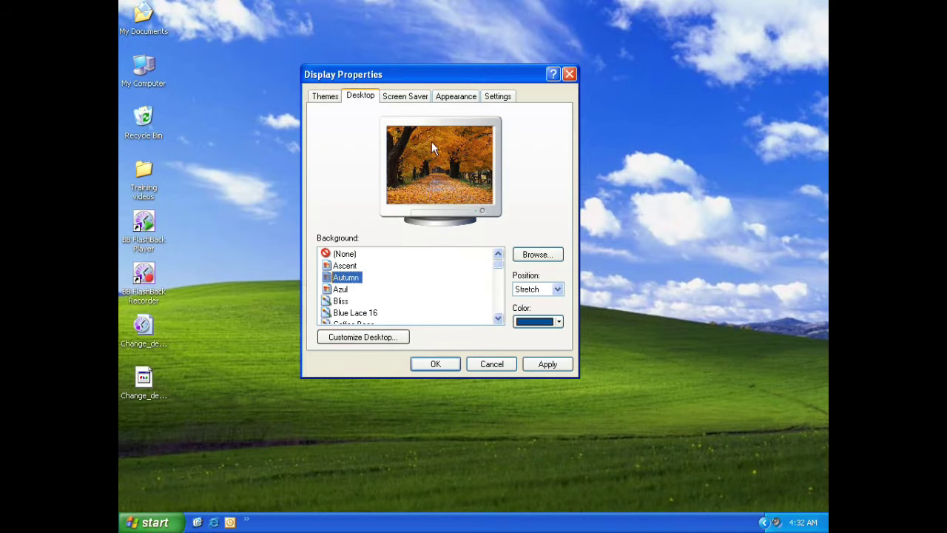
{"action": "left_click", "coordinate": [542, 365]}
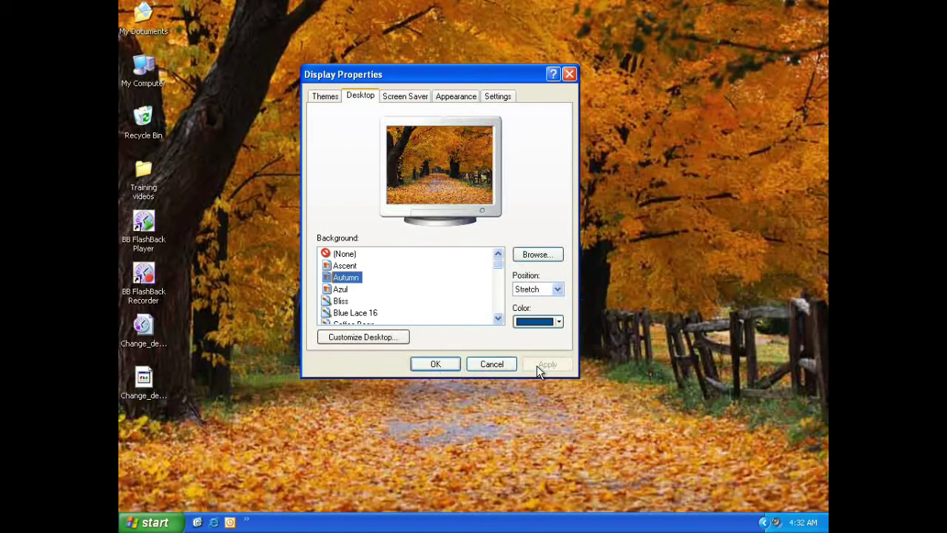
{"action": "left_click_drag", "start_coordinate": [468, 74], "coordinate": [813, 311]}
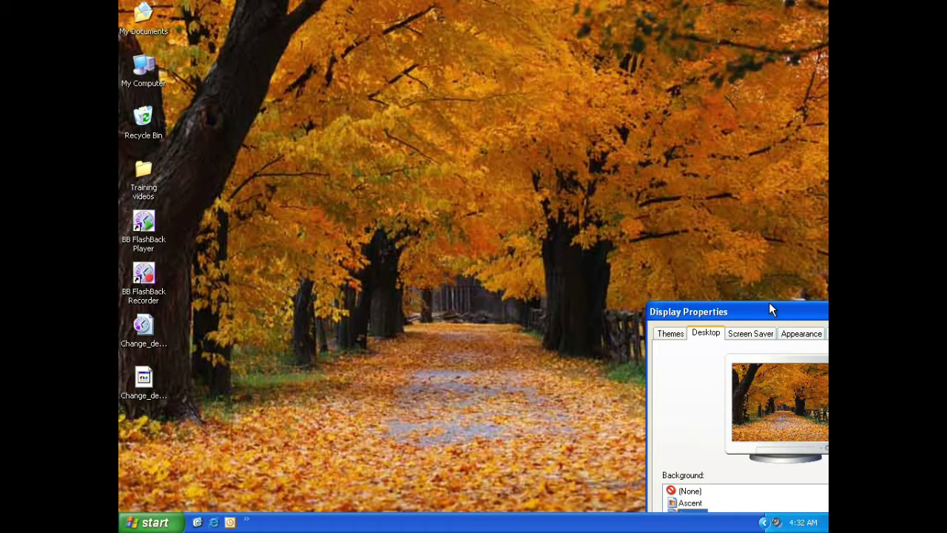
{"action": "left_click_drag", "start_coordinate": [769, 303], "coordinate": [474, 98]}
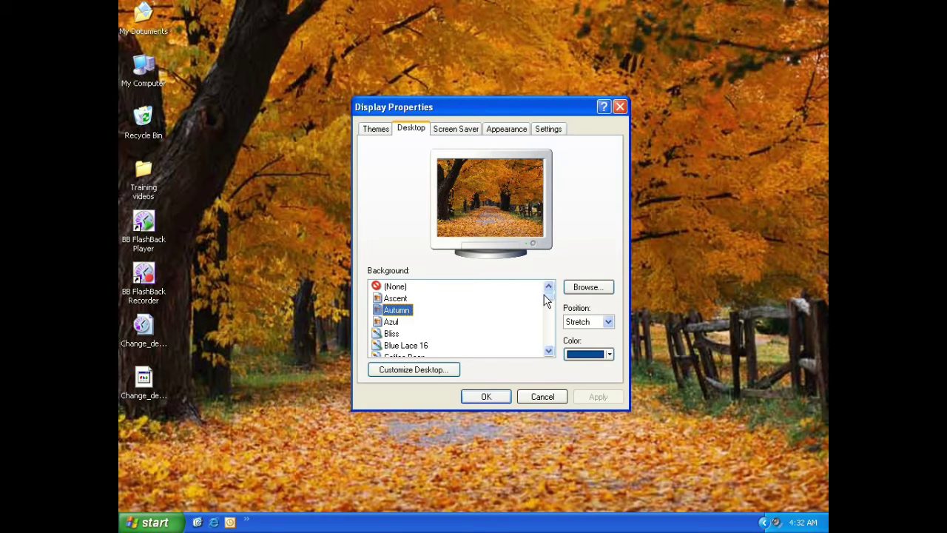
Set the background to (None), try black and dark red, and apply dark gray as the solid desktop color.
{"action": "mouse_move", "coordinate": [548, 296]}
{"action": "left_mouse_down"}
{"action": "mouse_move", "coordinate": [548, 342]}
{"action": "mouse_move", "coordinate": [548, 297]}
{"action": "left_mouse_up"}
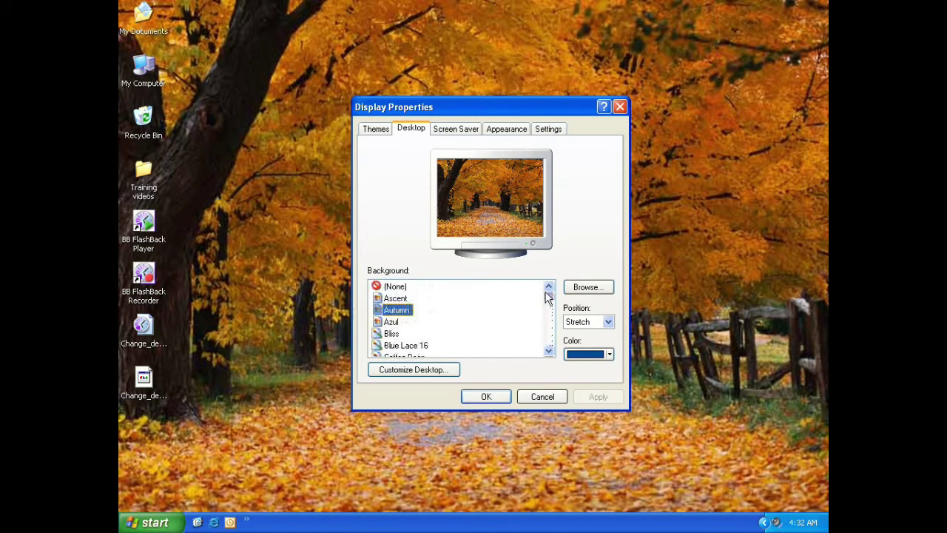
{"action": "left_click", "coordinate": [401, 288]}
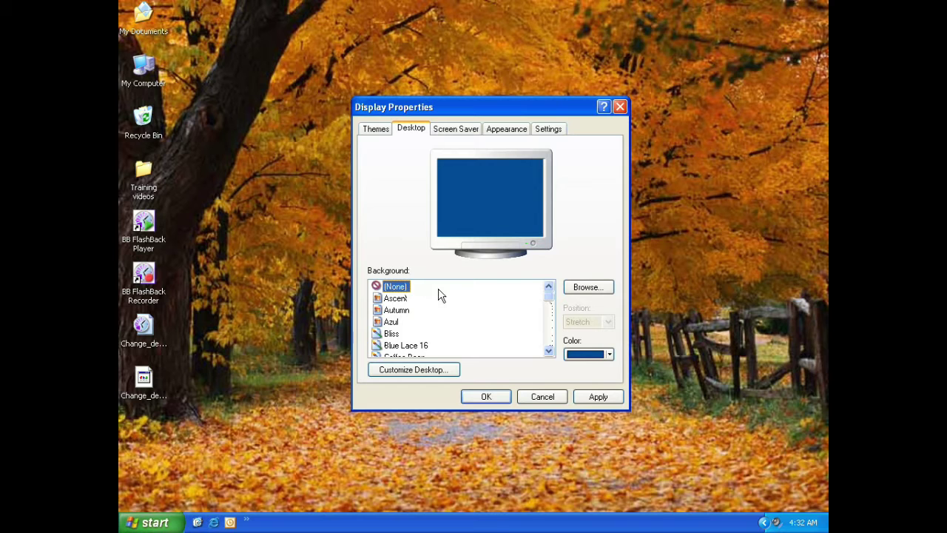
{"action": "left_click", "coordinate": [610, 355]}
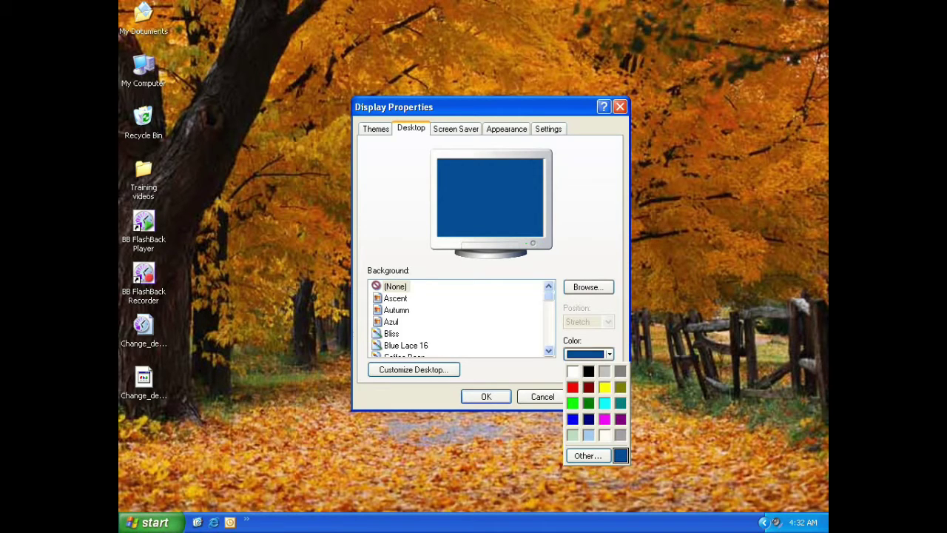
{"action": "left_click", "coordinate": [590, 371]}
{"action": "left_click", "coordinate": [608, 354]}
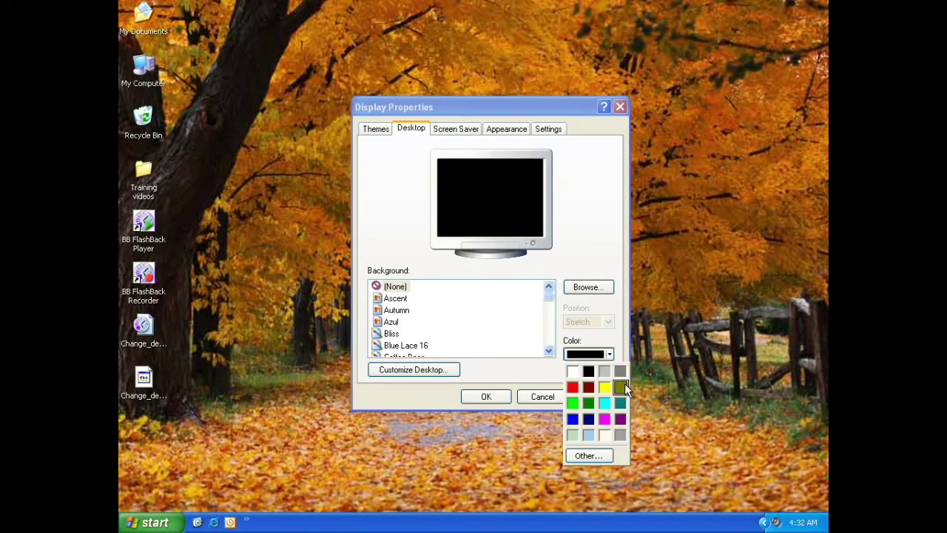
{"action": "left_click", "coordinate": [620, 370]}
{"action": "left_click", "coordinate": [609, 355]}
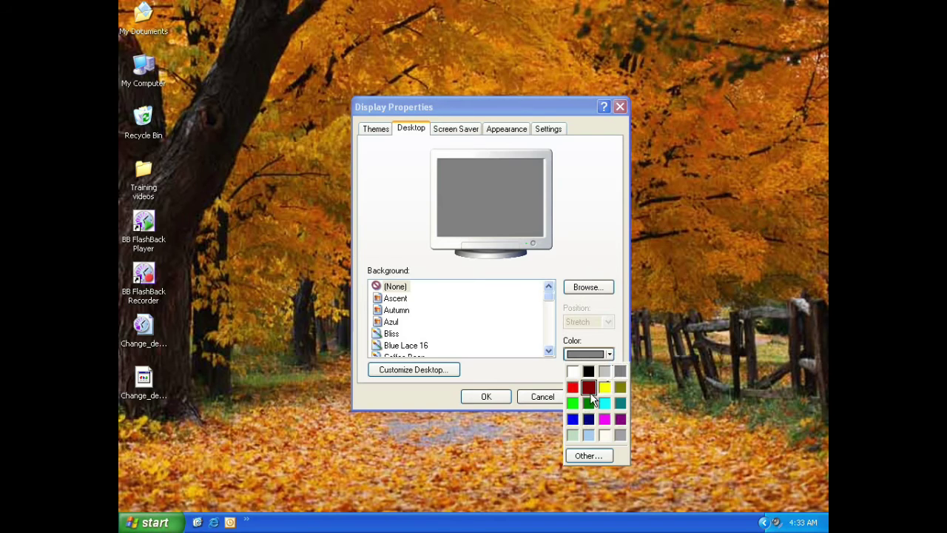
{"action": "left_click", "coordinate": [589, 387]}
{"action": "left_click", "coordinate": [609, 355]}
{"action": "left_click", "coordinate": [620, 370]}
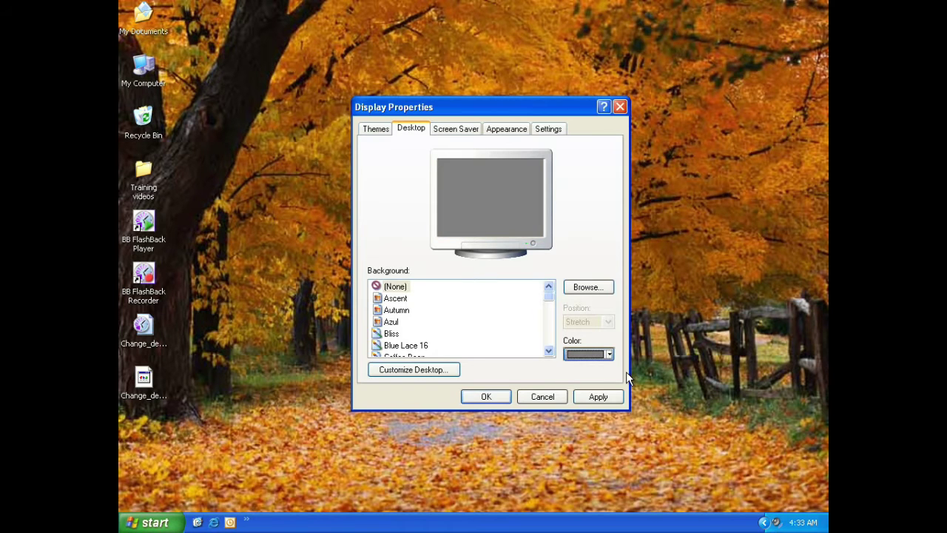
{"action": "left_click", "coordinate": [598, 397]}
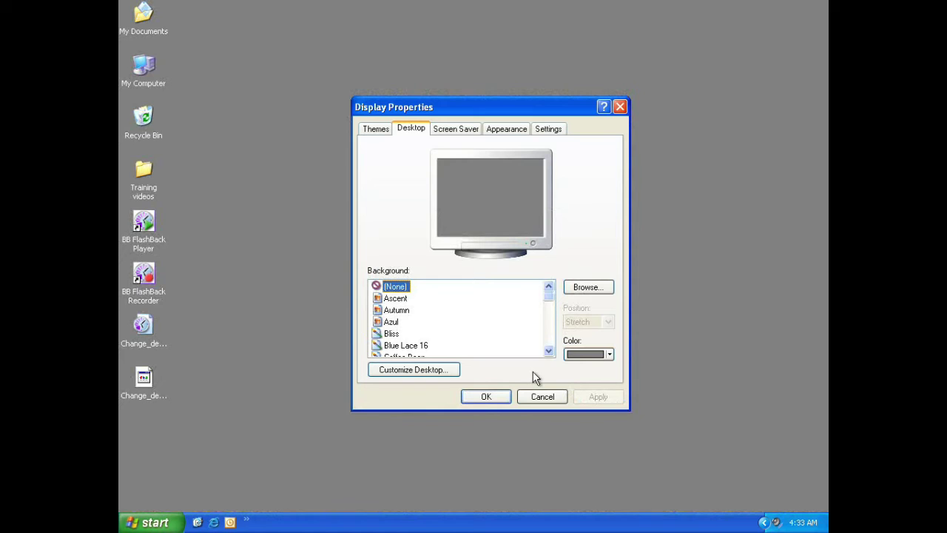
Select the Autumn image as the desktop background again and apply it.
{"action": "left_click_drag", "start_coordinate": [544, 116], "coordinate": [484, 94]}
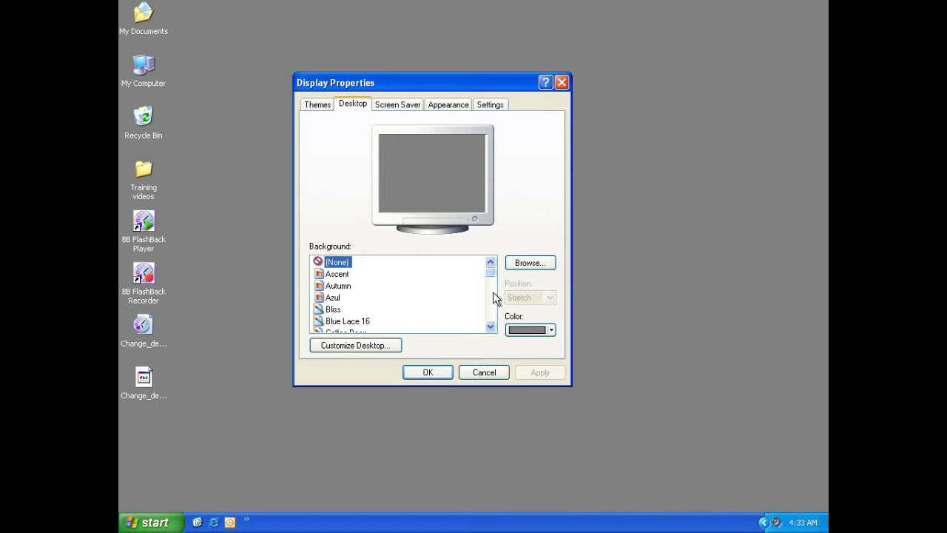
{"action": "left_click", "coordinate": [353, 279]}
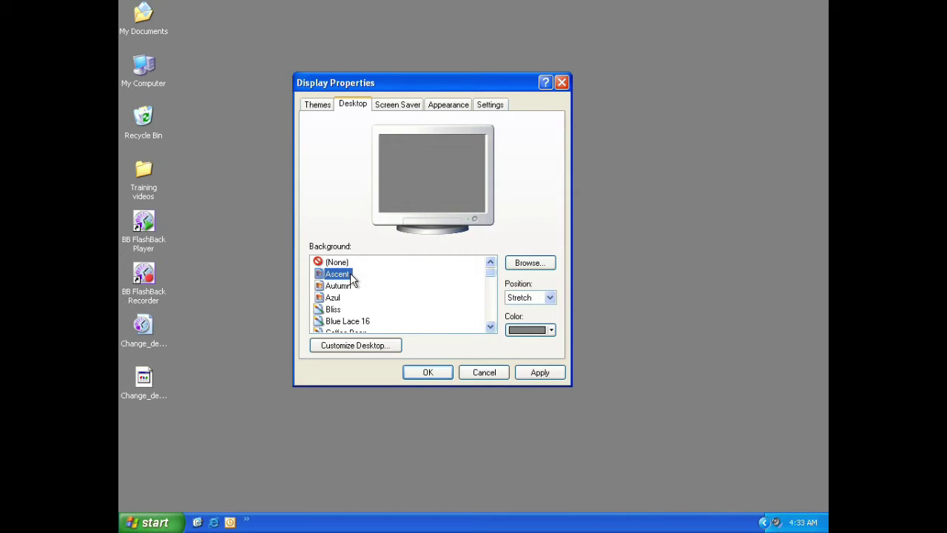
{"action": "left_click", "coordinate": [338, 290]}
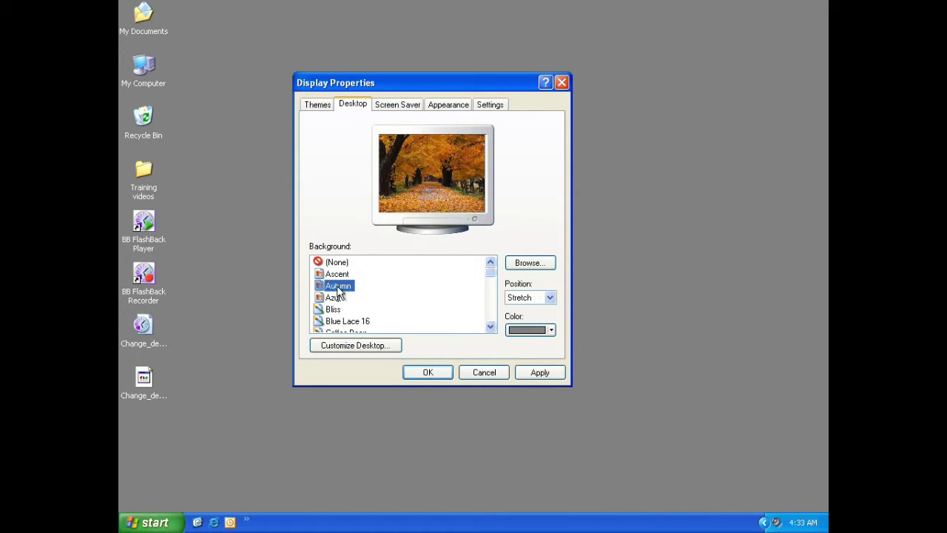
{"action": "left_click", "coordinate": [539, 373]}
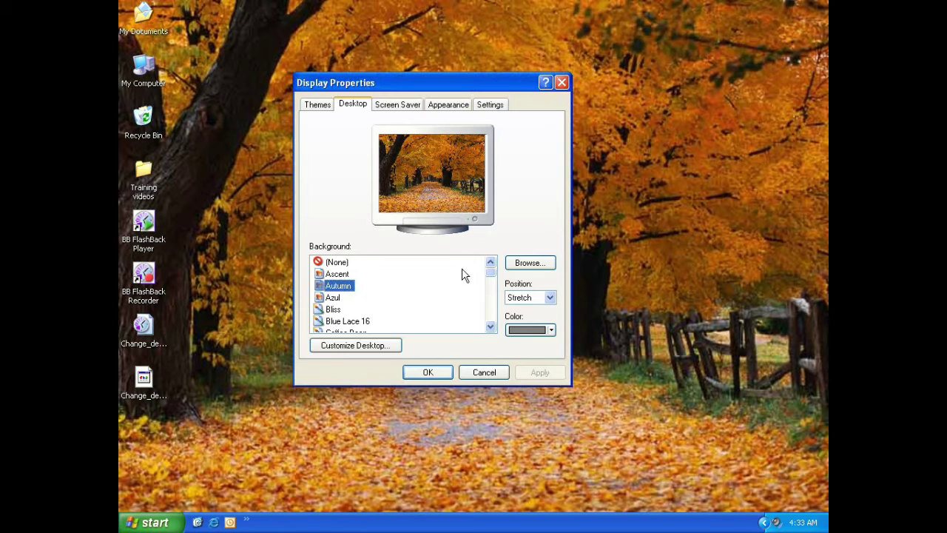
Load the Wallpaper1 file from the Microsoft folder as background image, and check the file browser once more without picking another file.
{"action": "left_click", "coordinate": [523, 264]}
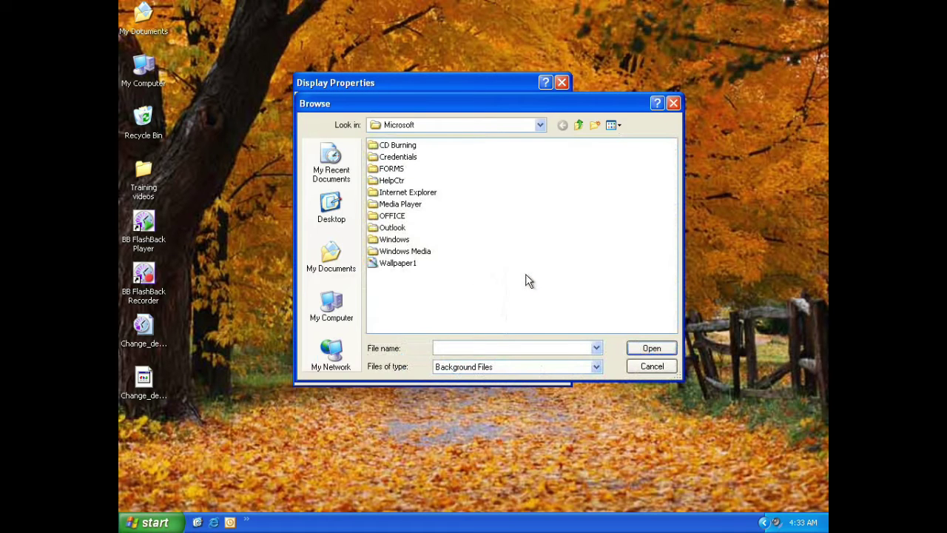
{"action": "left_click", "coordinate": [404, 263]}
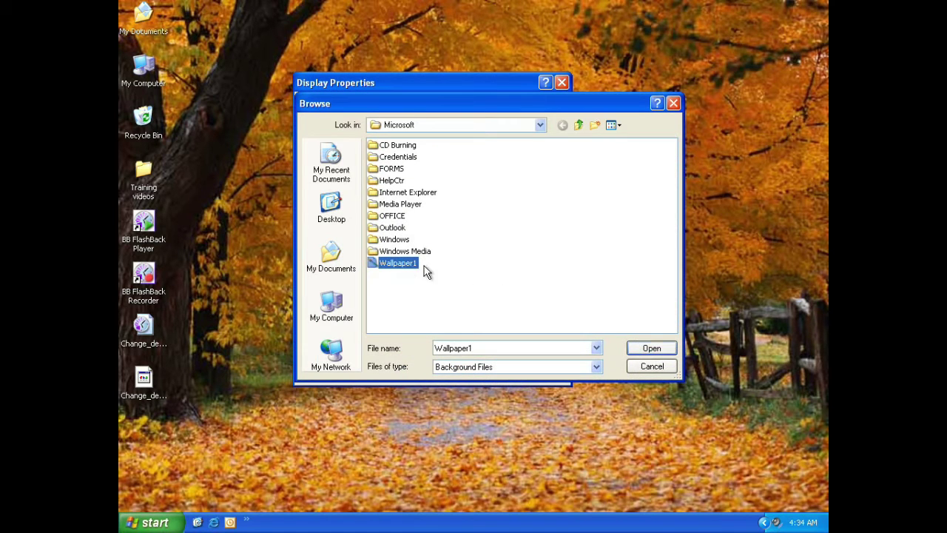
{"action": "left_click", "coordinate": [653, 348]}
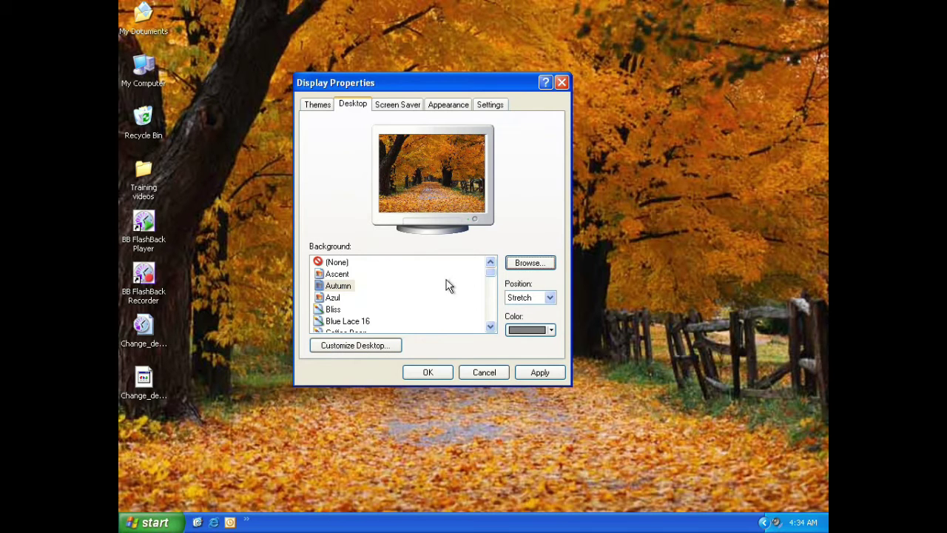
{"action": "left_click", "coordinate": [512, 263]}
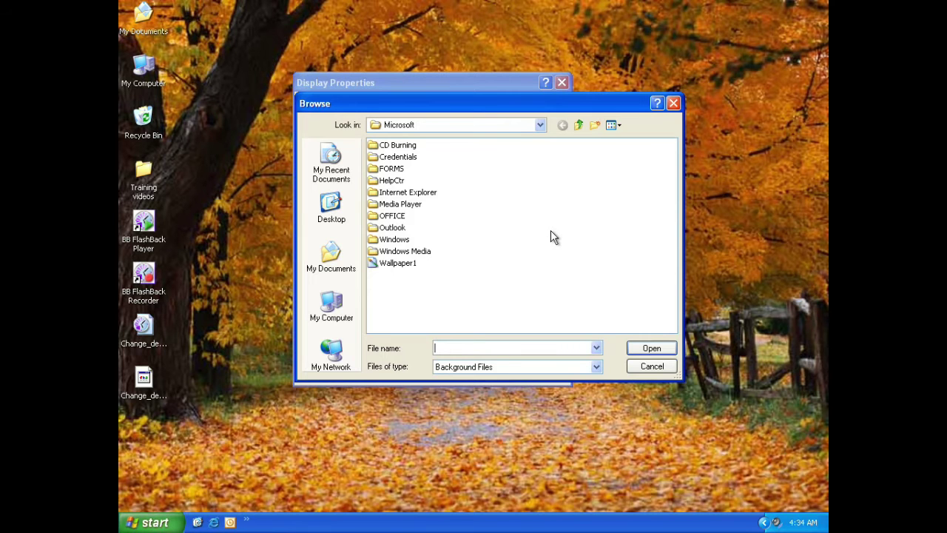
{"action": "left_click", "coordinate": [651, 366]}
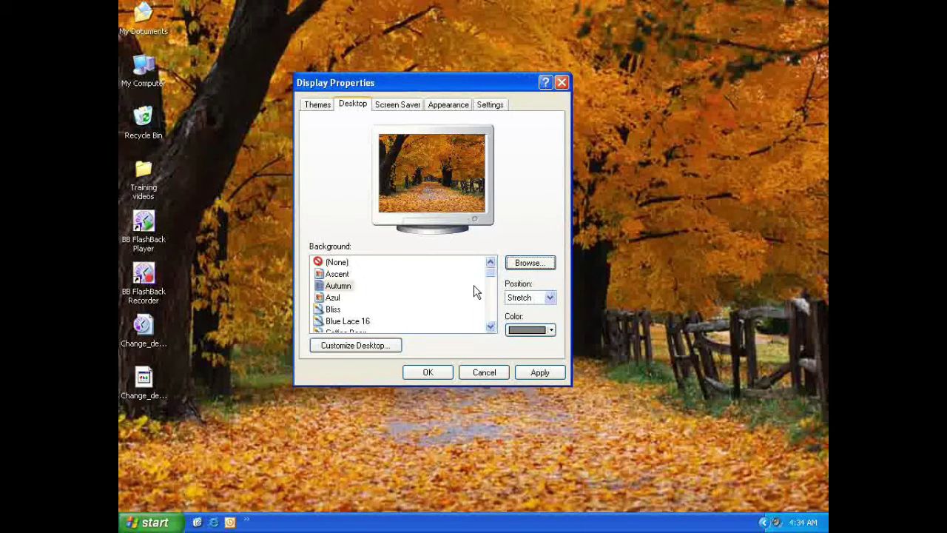
Compare the Center, Tile and Stretch positions for the background picture and choose Center.
{"action": "left_click", "coordinate": [551, 298]}
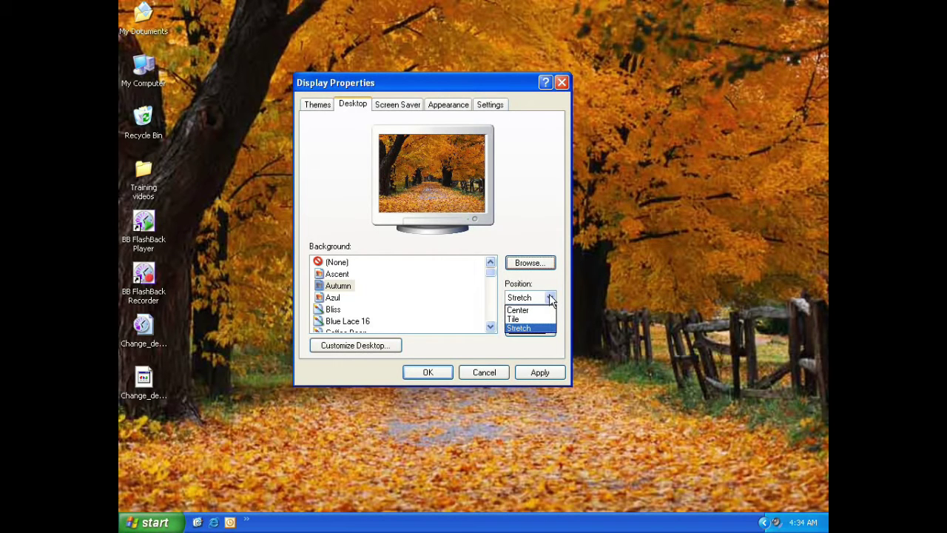
{"action": "left_click", "coordinate": [536, 310]}
{"action": "left_click", "coordinate": [551, 298]}
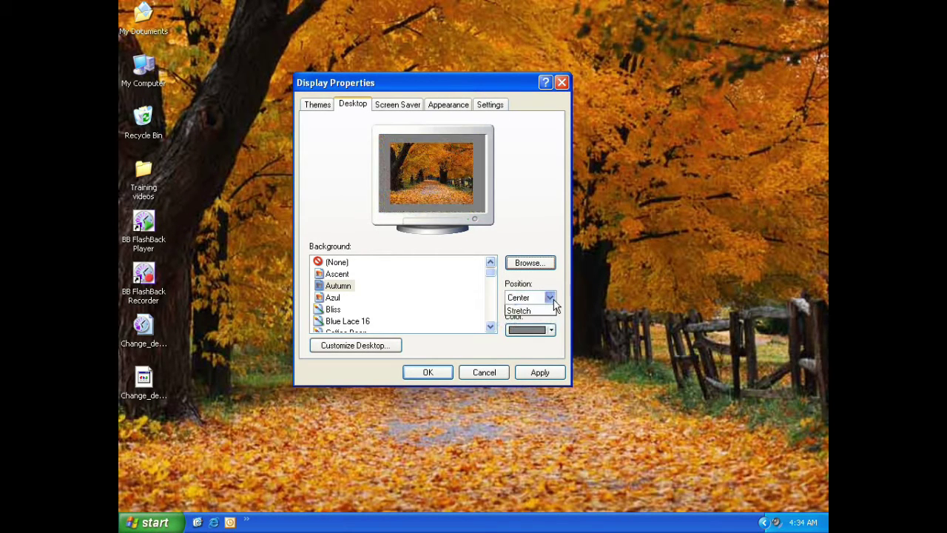
{"action": "left_click", "coordinate": [539, 318]}
{"action": "left_click", "coordinate": [550, 298]}
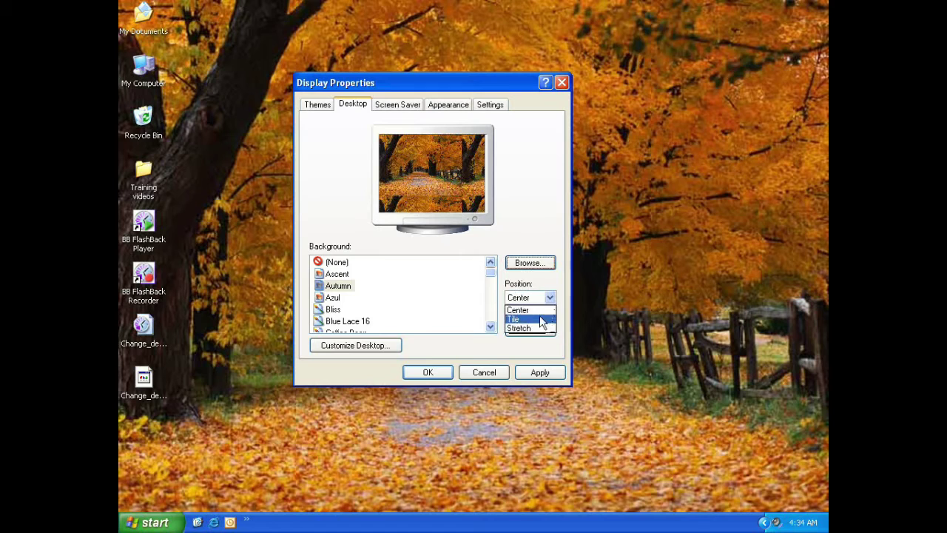
{"action": "left_click", "coordinate": [539, 328]}
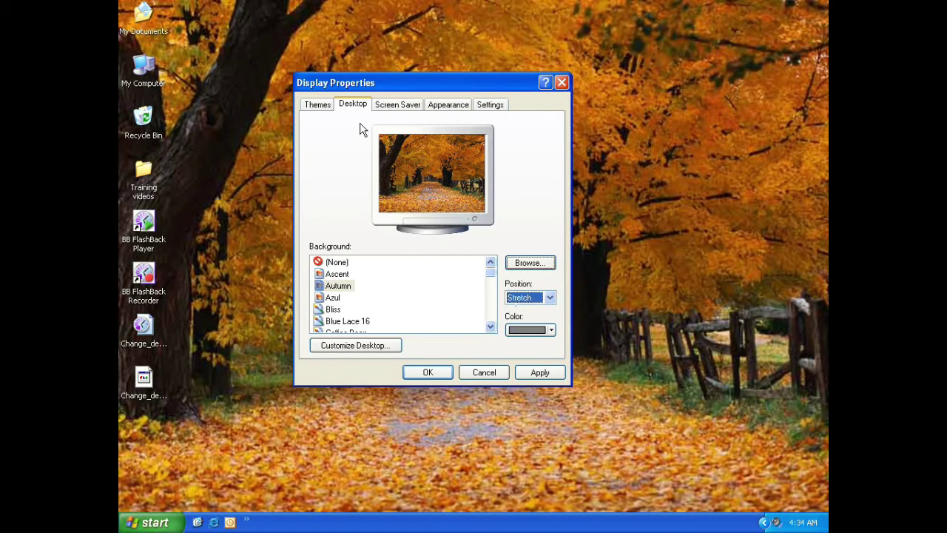
{"action": "left_click", "coordinate": [549, 297]}
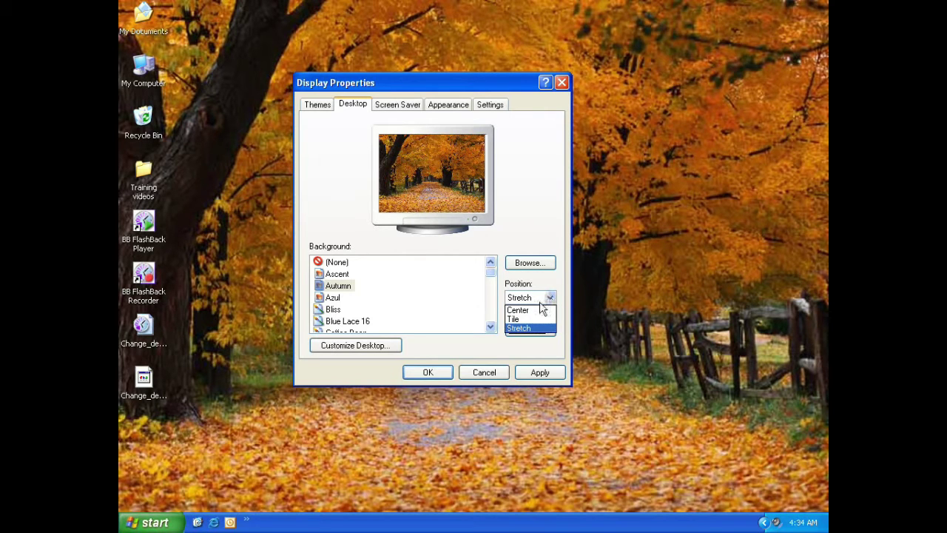
{"action": "left_click", "coordinate": [536, 311]}
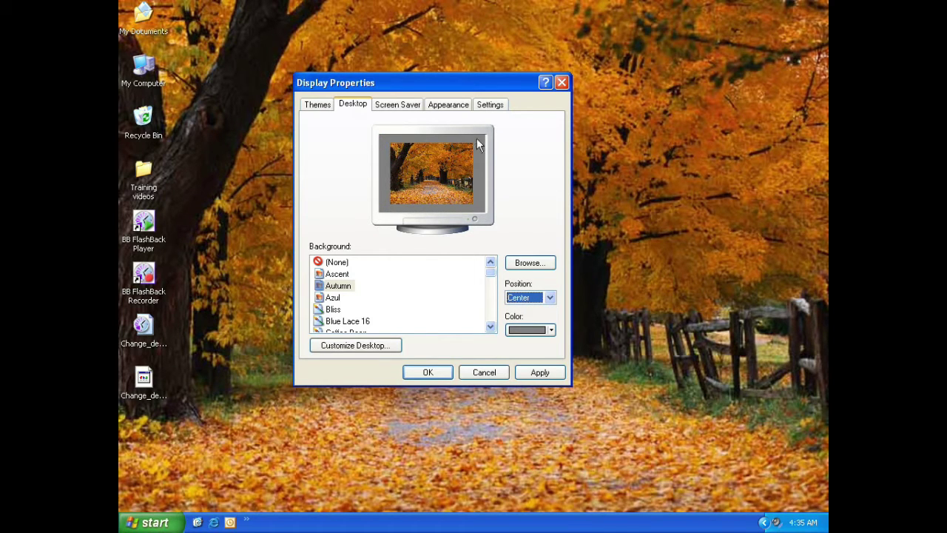
Try the Stretch position for the Autumn background picture and switch it to Tile.
{"action": "left_click", "coordinate": [549, 296]}
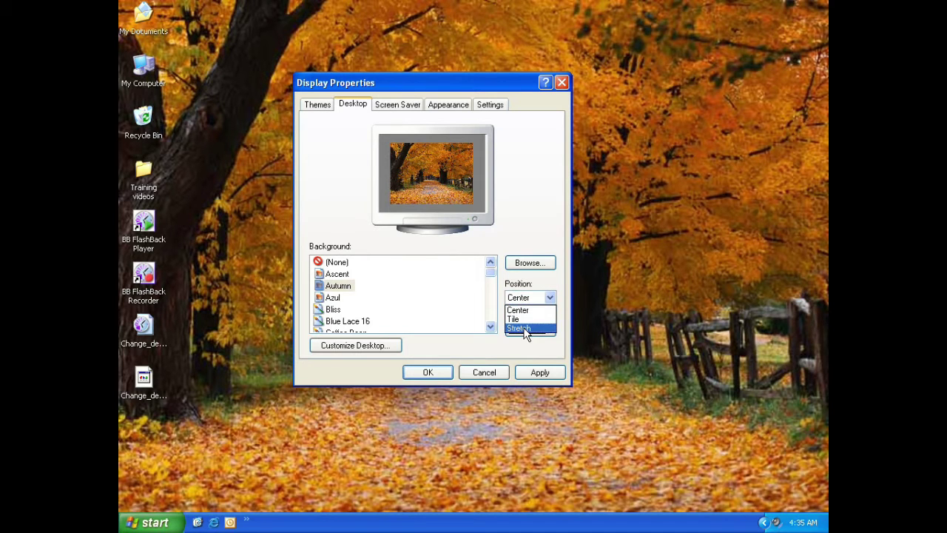
{"action": "left_click", "coordinate": [525, 328]}
{"action": "left_click", "coordinate": [552, 299]}
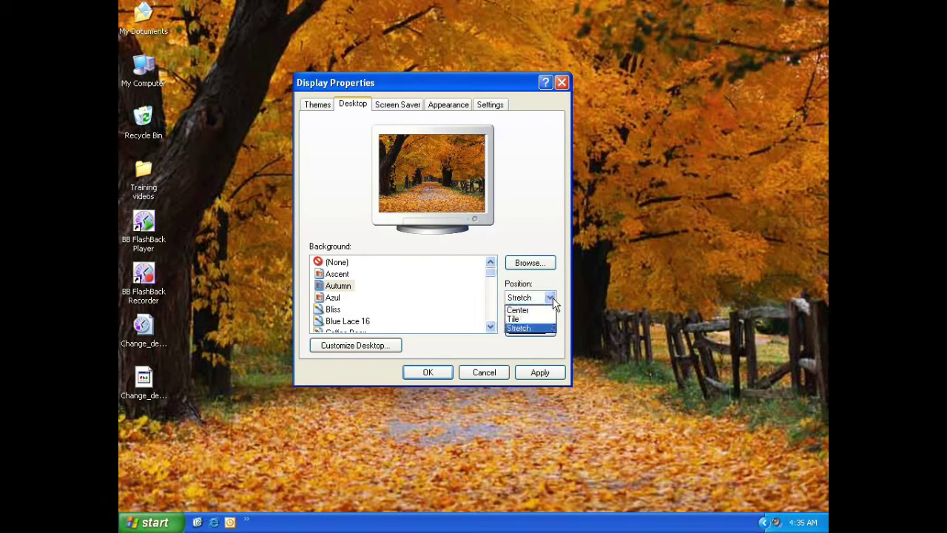
{"action": "left_click", "coordinate": [518, 319]}
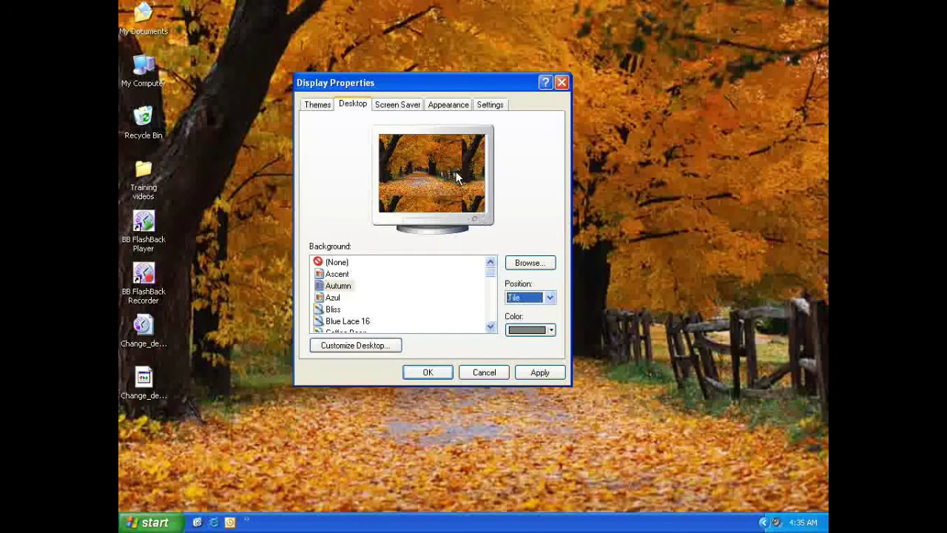
{"action": "key", "text": "Tab"}
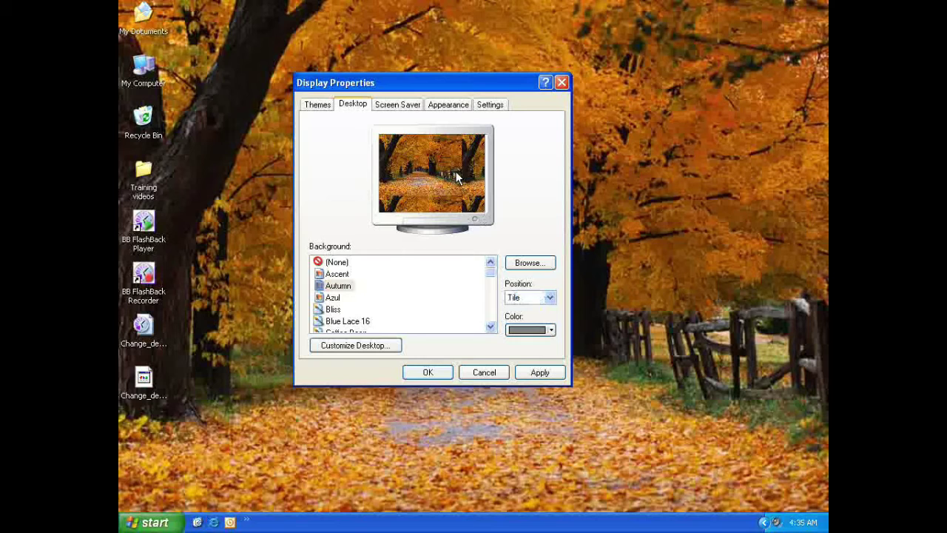
{"action": "key", "text": "shift+Tab"}
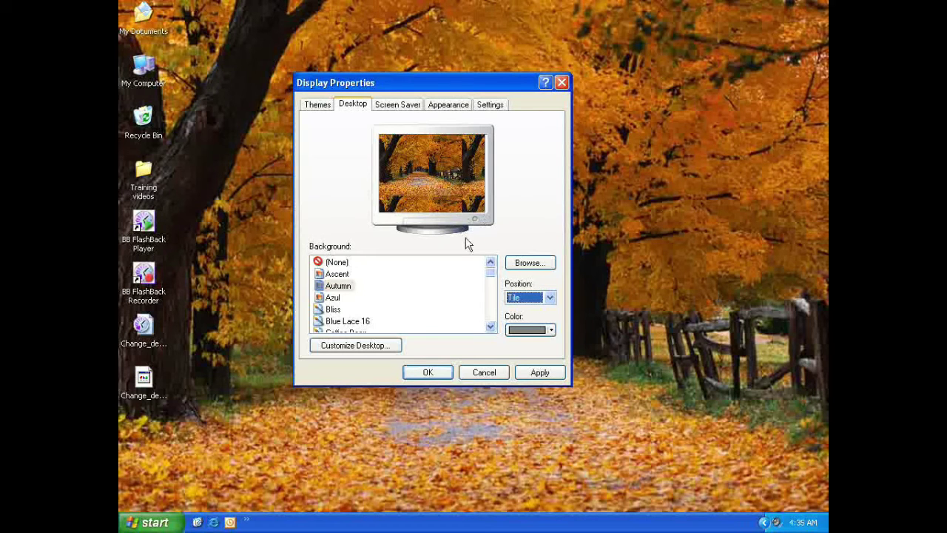
Open the desktop customization settings and enable the My Network Places and Internet Explorer desktop icons.
{"action": "left_click", "coordinate": [373, 351]}
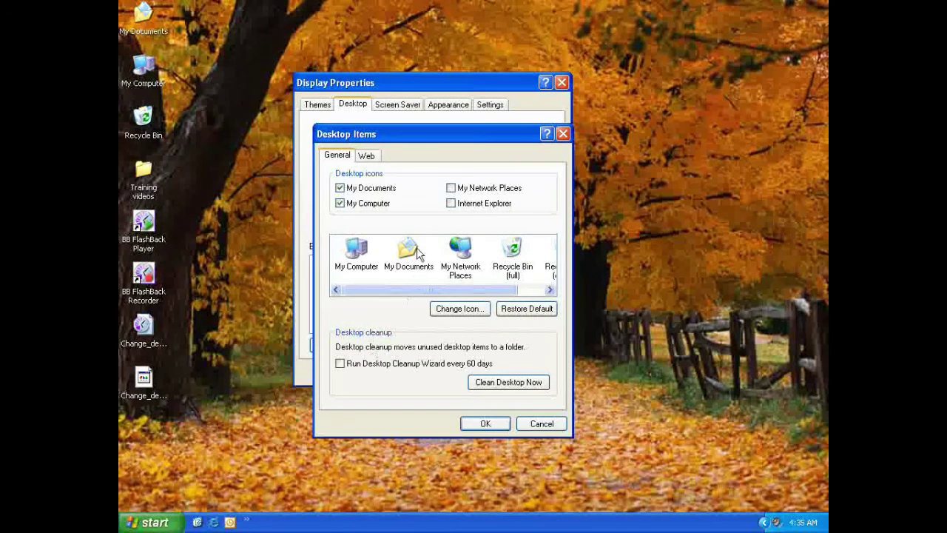
{"action": "left_click", "coordinate": [385, 84]}
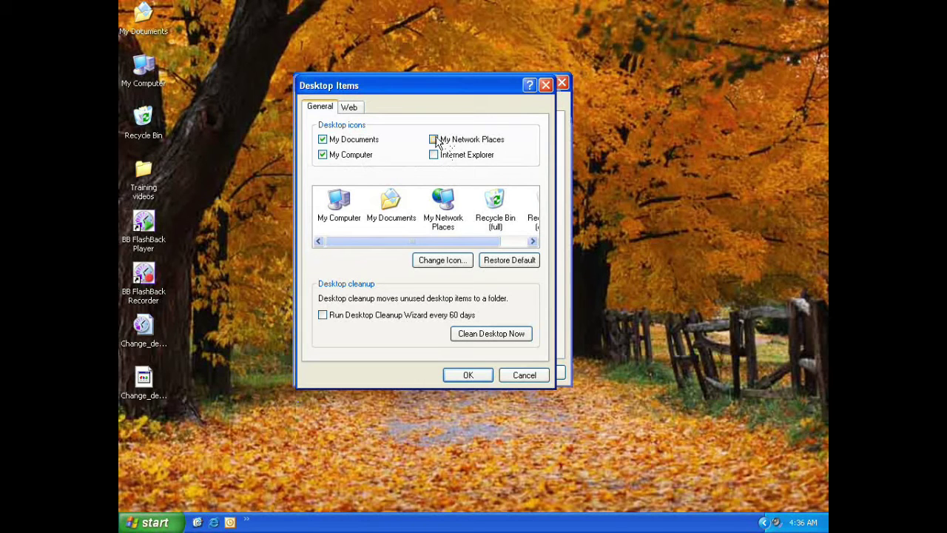
{"action": "left_click", "coordinate": [434, 140]}
{"action": "left_click", "coordinate": [433, 155]}
{"action": "left_click_drag", "start_coordinate": [458, 95], "coordinate": [490, 114]}
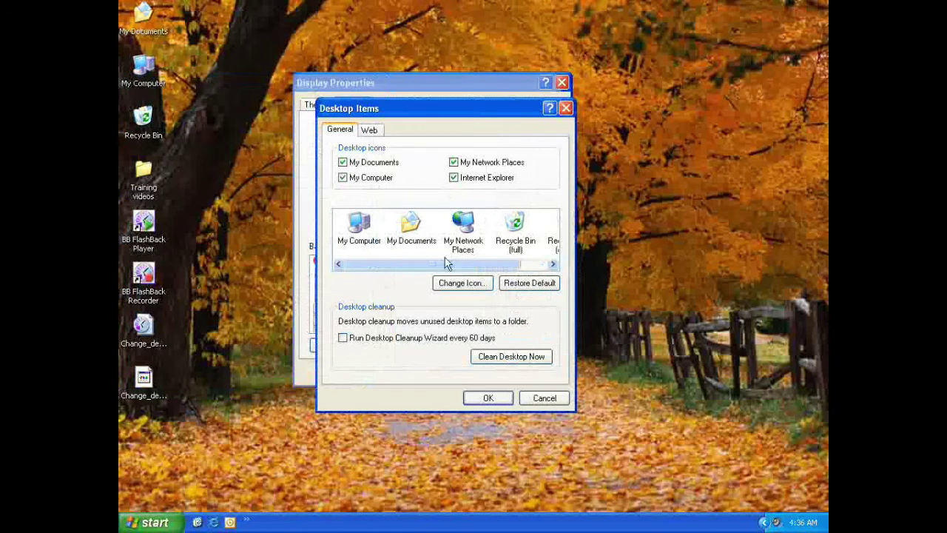
Change the My Documents icon to the second icon offered in mydocs.dll.
{"action": "left_click_drag", "start_coordinate": [437, 268], "coordinate": [528, 266]}
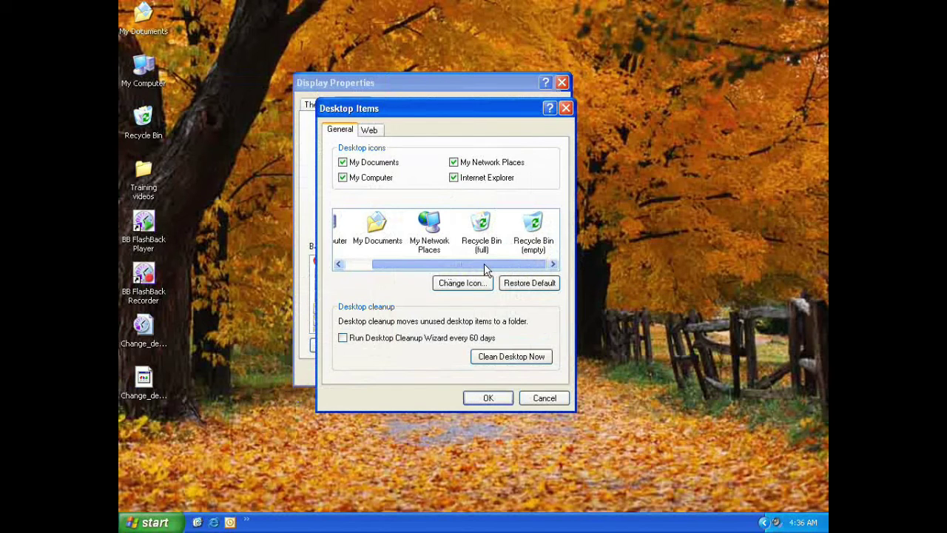
{"action": "left_click_drag", "start_coordinate": [484, 264], "coordinate": [416, 268]}
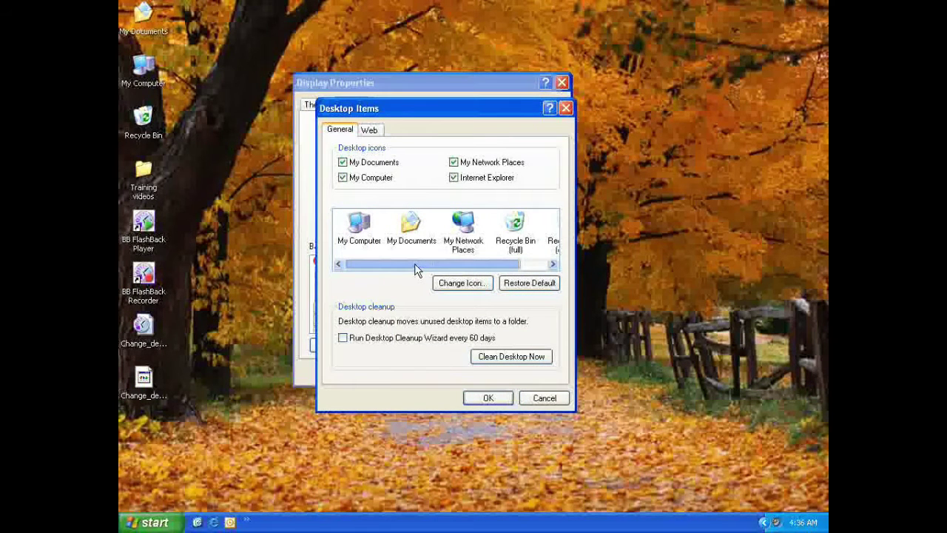
{"action": "left_click", "coordinate": [411, 226]}
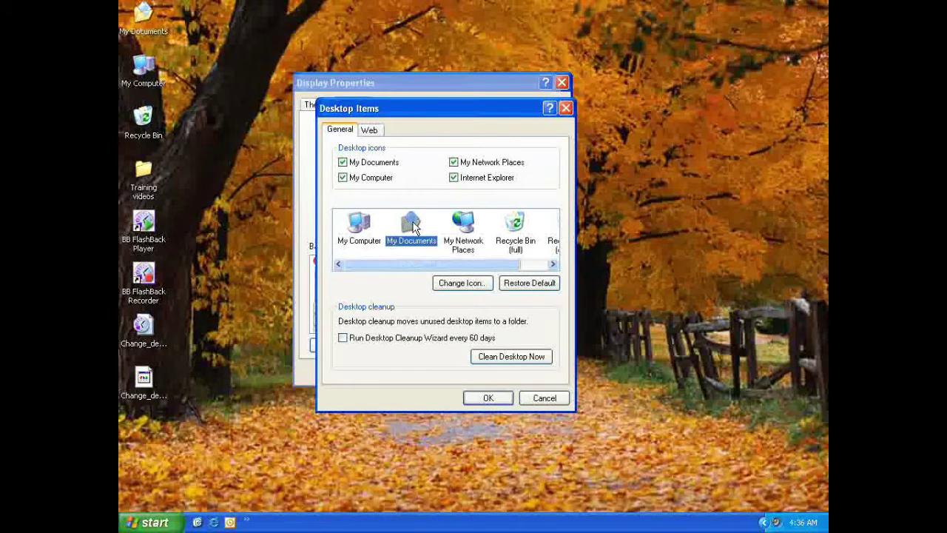
{"action": "left_click", "coordinate": [470, 283]}
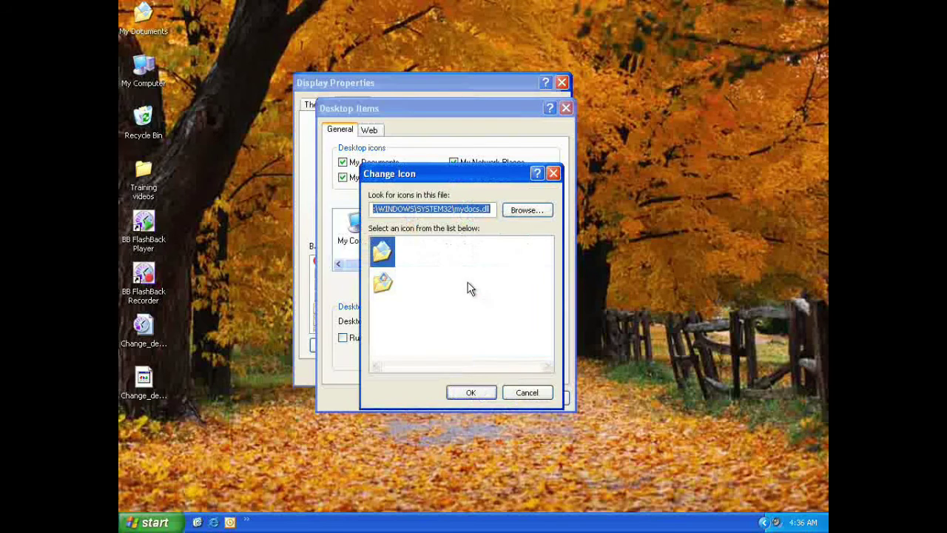
{"action": "left_click", "coordinate": [384, 287]}
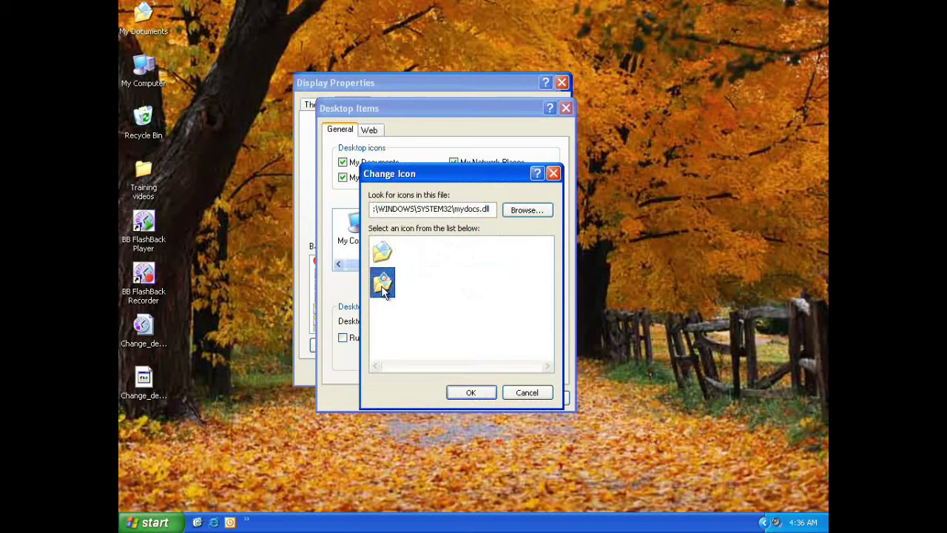
{"action": "left_click", "coordinate": [466, 393]}
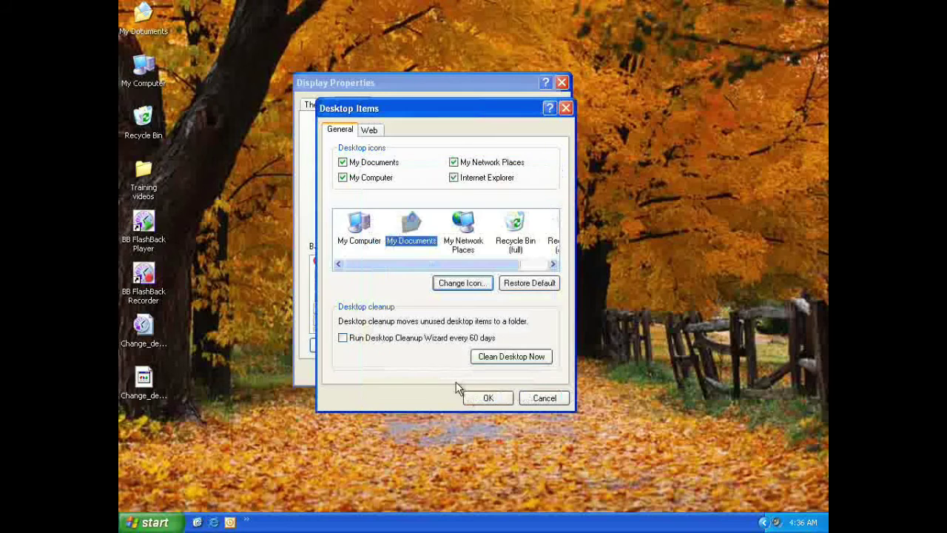
Set the My Documents icon back to the first folder icon in mydocs.dll.
{"action": "left_click", "coordinate": [360, 226]}
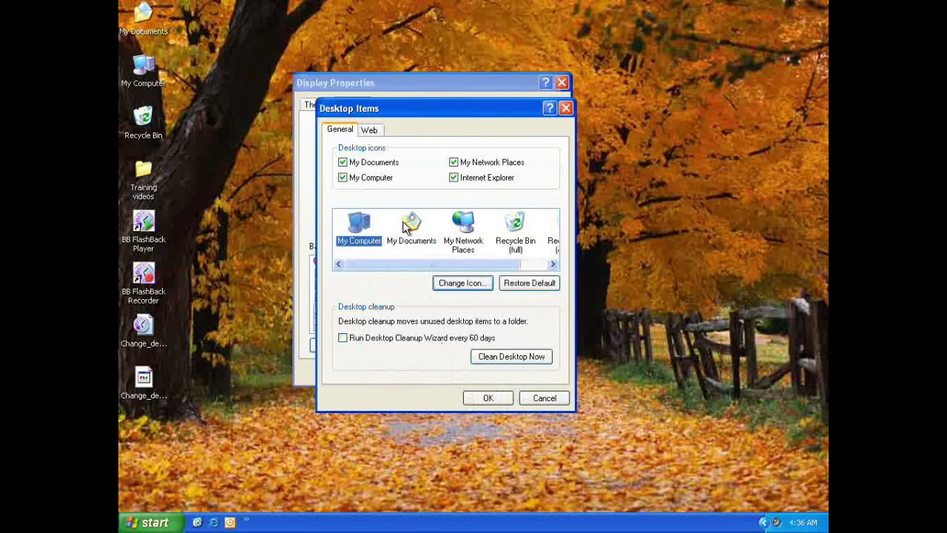
{"action": "left_click", "coordinate": [405, 228]}
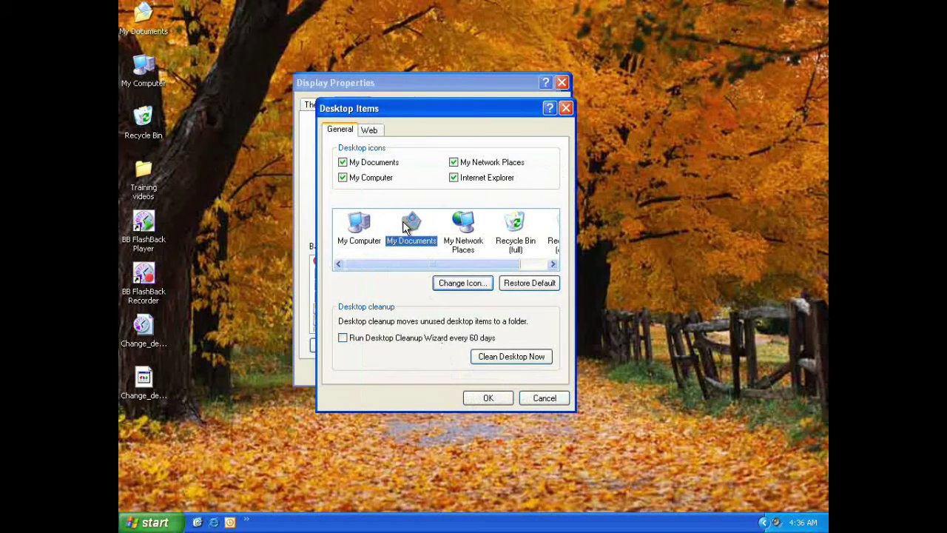
{"action": "left_click", "coordinate": [445, 283]}
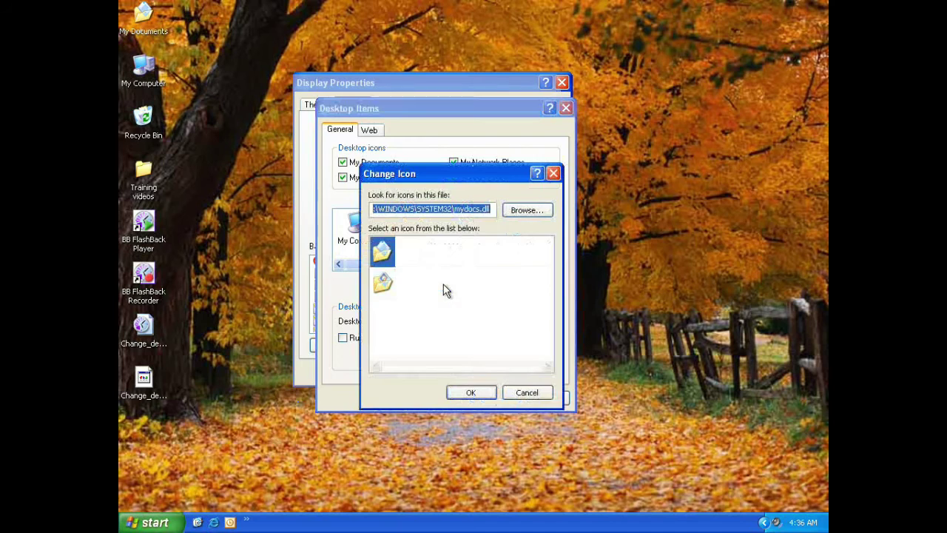
{"action": "left_click", "coordinate": [382, 253]}
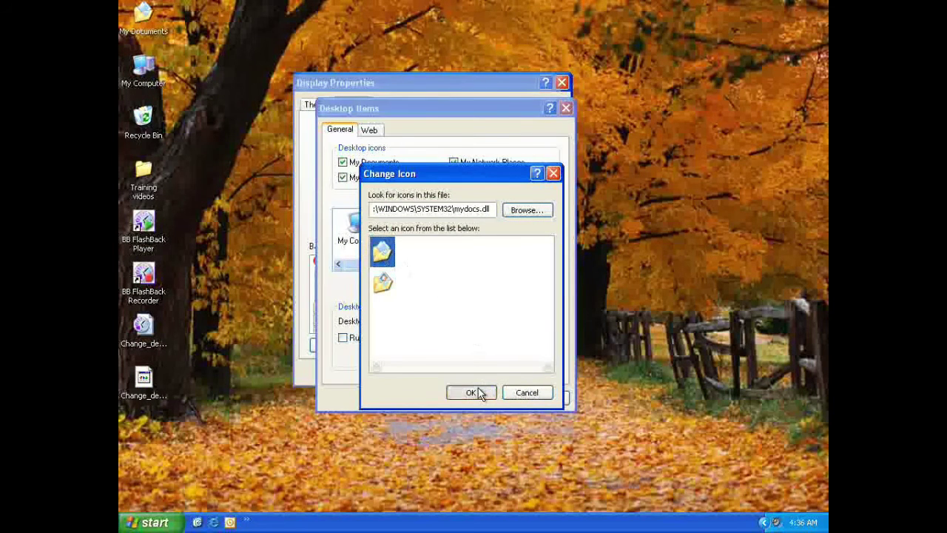
{"action": "left_click", "coordinate": [478, 390]}
{"action": "left_click", "coordinate": [377, 230]}
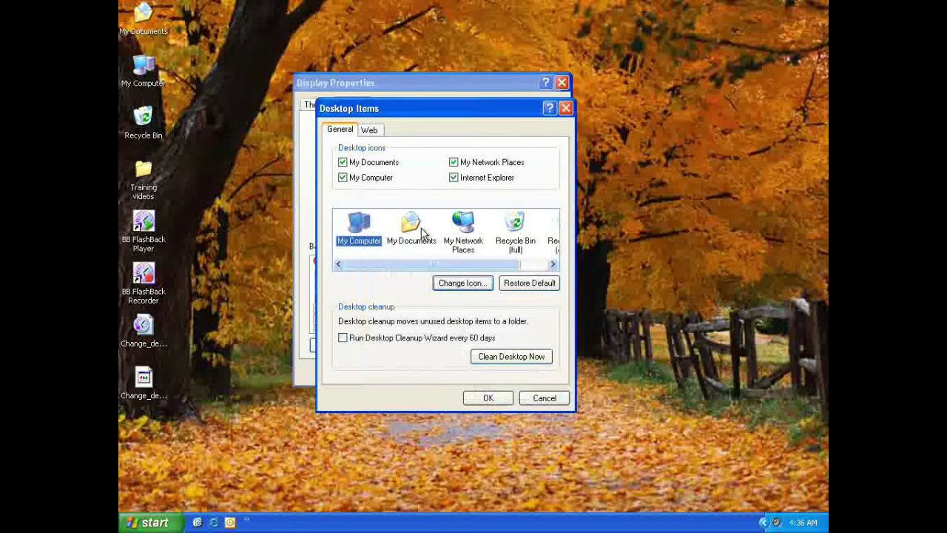
{"action": "left_click", "coordinate": [424, 234]}
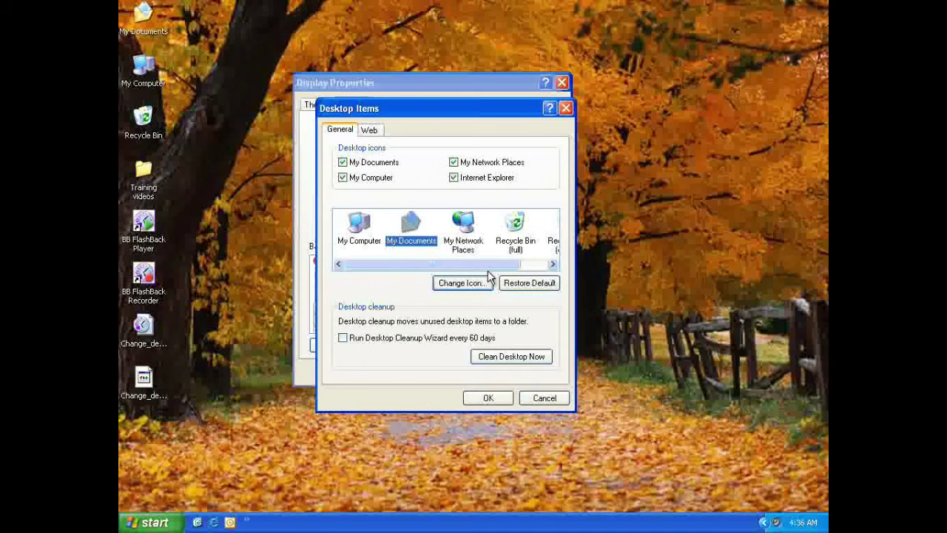
Change the My Computer icon to the old-style computer from Explorer.exe and compare it with the icon on the desktop.
{"action": "left_click_drag", "start_coordinate": [487, 265], "coordinate": [404, 265]}
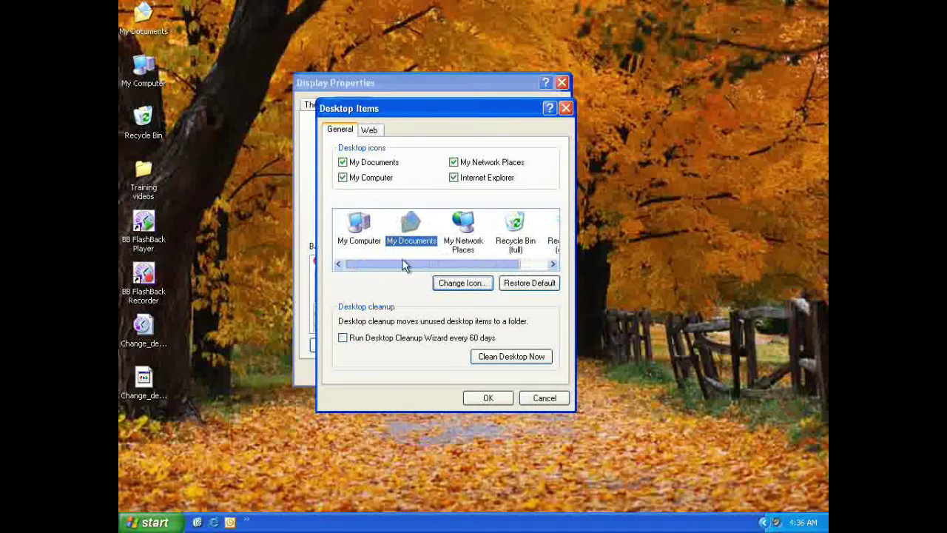
{"action": "left_click", "coordinate": [360, 236]}
{"action": "left_click", "coordinate": [459, 283]}
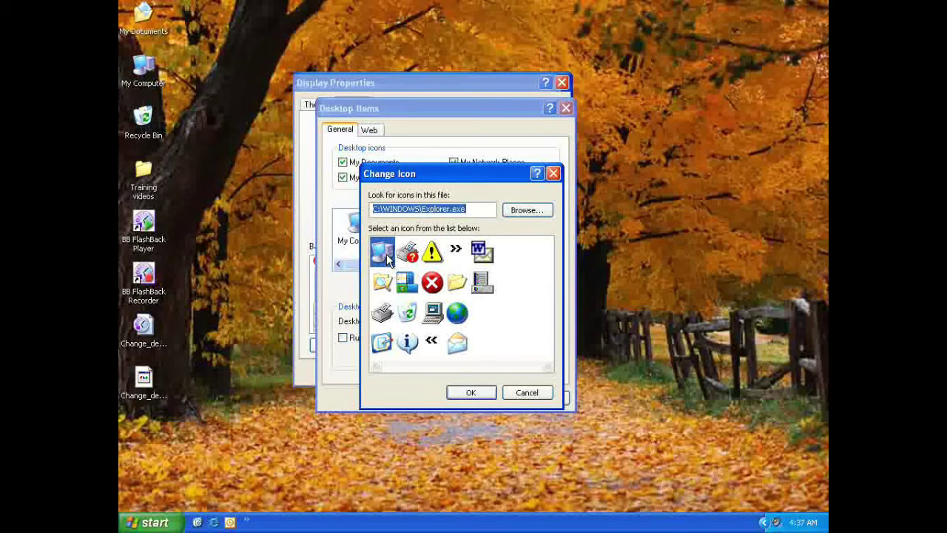
{"action": "left_click", "coordinate": [433, 314]}
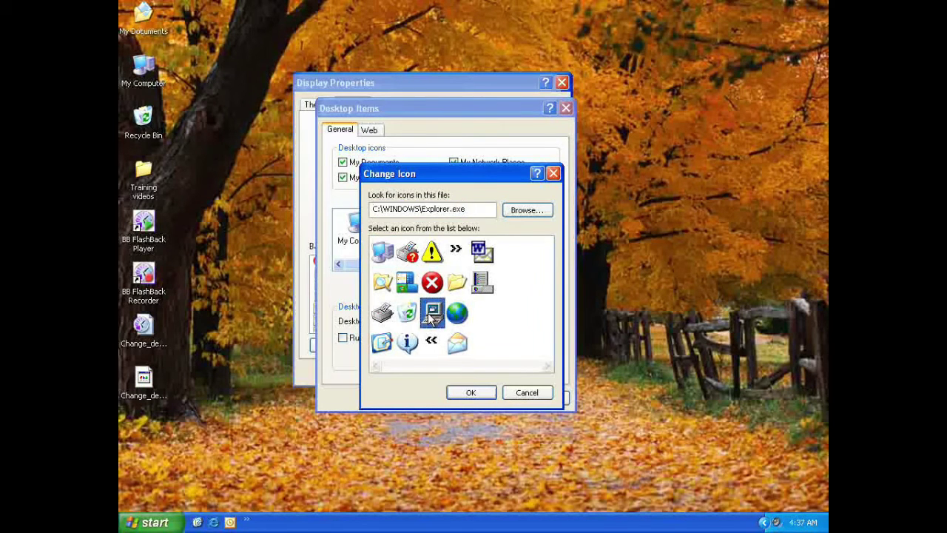
{"action": "left_click", "coordinate": [470, 393]}
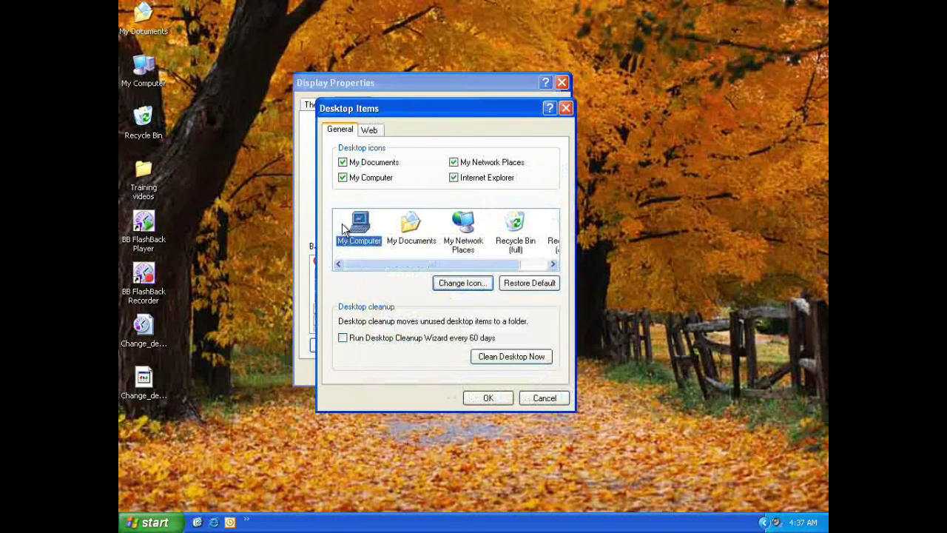
{"action": "left_click", "coordinate": [155, 62]}
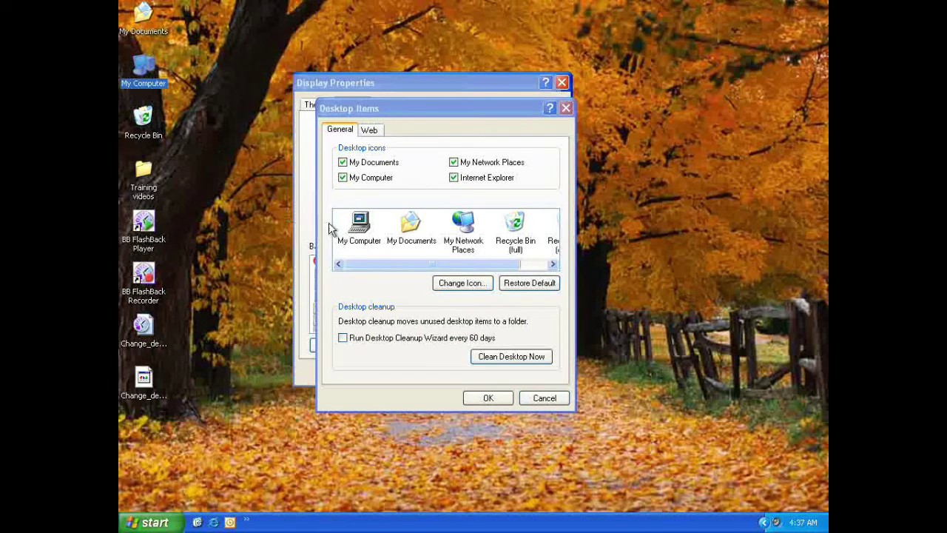
Set the My Computer icon back to the first icon in Explorer.exe.
{"action": "left_click", "coordinate": [357, 227]}
{"action": "left_click", "coordinate": [450, 283]}
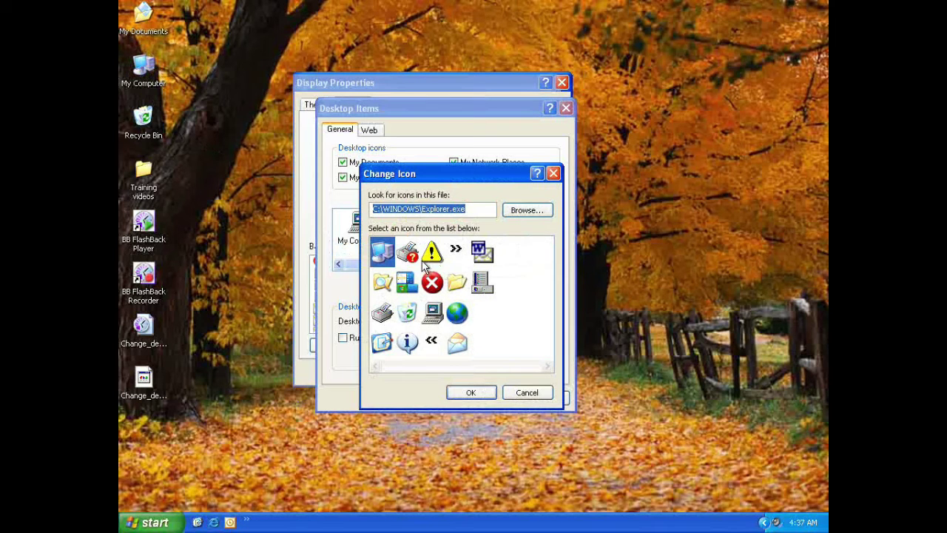
{"action": "left_click", "coordinate": [383, 255]}
{"action": "left_click", "coordinate": [471, 392]}
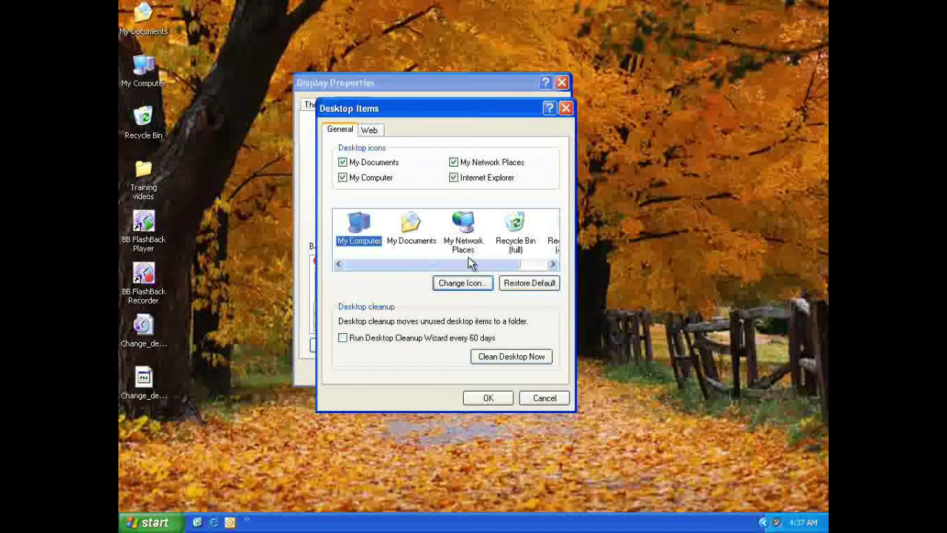
Check the SHELL32.dll icons for My Network Places without choosing one, and enable running the Desktop Cleanup Wizard every 60 days.
{"action": "left_click", "coordinate": [464, 244]}
{"action": "left_click", "coordinate": [462, 282]}
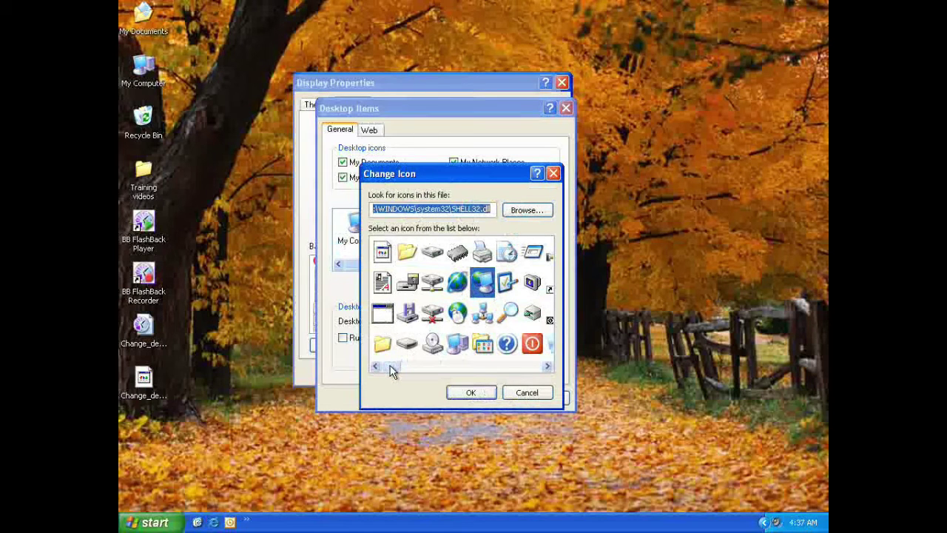
{"action": "mouse_move", "coordinate": [390, 366]}
{"action": "left_mouse_down"}
{"action": "mouse_move", "coordinate": [513, 362]}
{"action": "mouse_move", "coordinate": [438, 370]}
{"action": "mouse_move", "coordinate": [377, 362]}
{"action": "left_mouse_up"}
{"action": "left_click", "coordinate": [527, 394]}
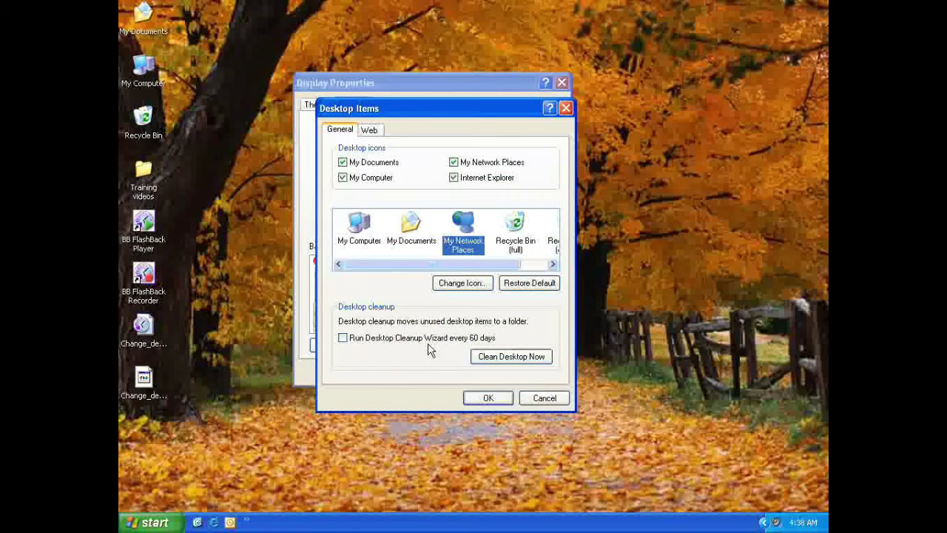
{"action": "left_click", "coordinate": [343, 340]}
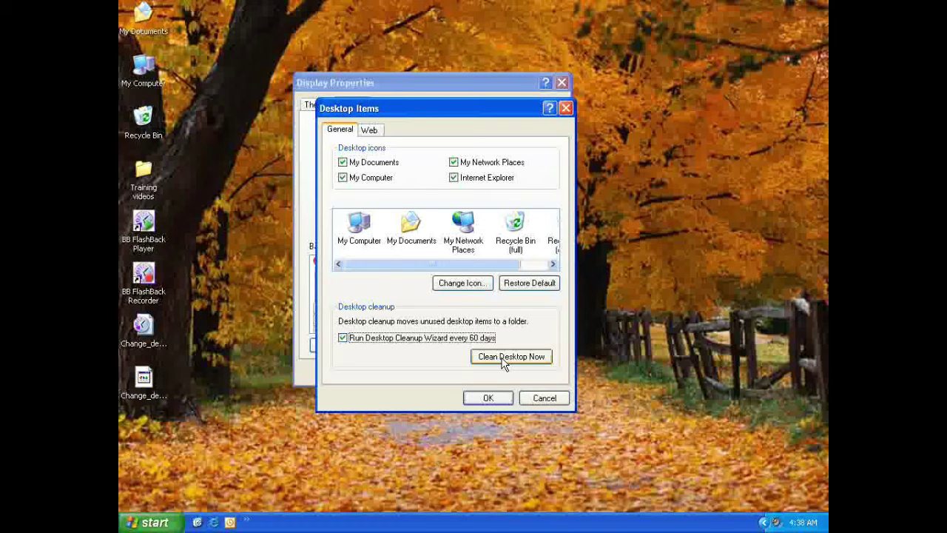
Deselect My Current Home Page in the list of desktop web pages and discard the Desktop Items changes.
{"action": "left_click", "coordinate": [368, 131]}
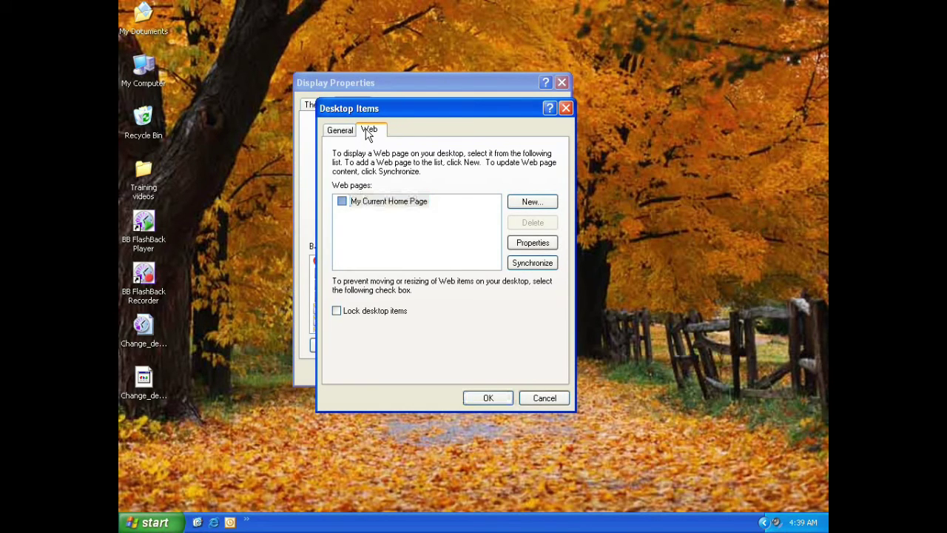
{"action": "left_click", "coordinate": [368, 132]}
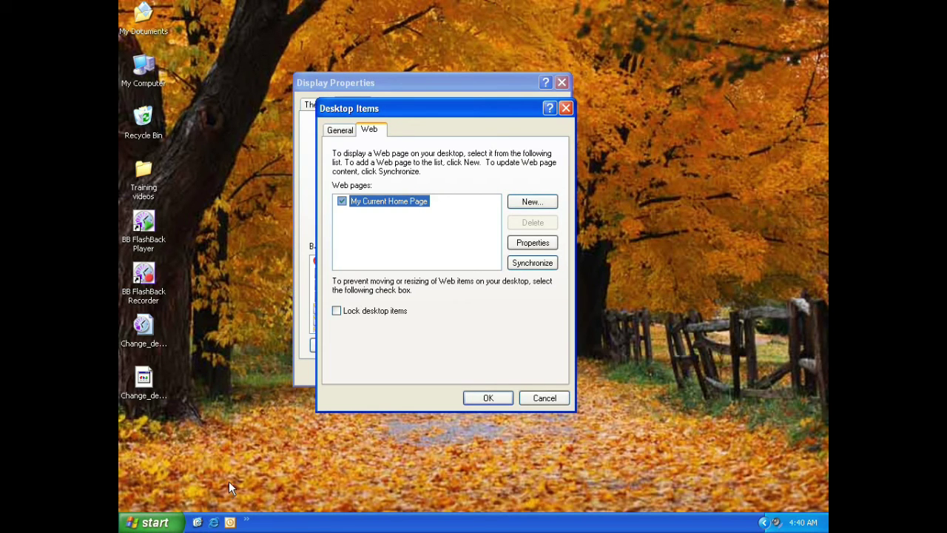
{"action": "left_click", "coordinate": [343, 202]}
{"action": "left_click", "coordinate": [551, 398]}
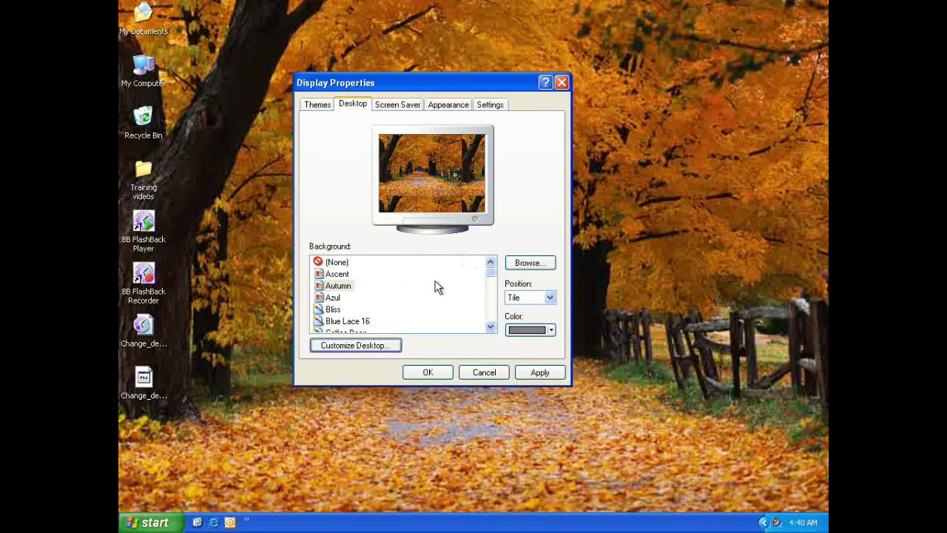
Try the Center position, set the background picture to Stretch, and close Display Properties without applying the changes.
{"action": "left_click", "coordinate": [550, 297]}
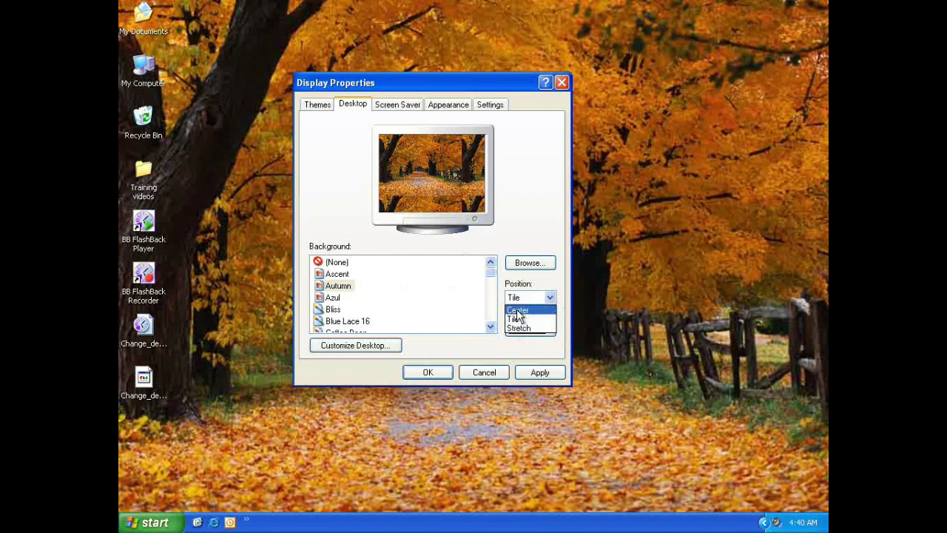
{"action": "left_click", "coordinate": [529, 308]}
{"action": "left_click", "coordinate": [550, 296]}
{"action": "left_click", "coordinate": [530, 329]}
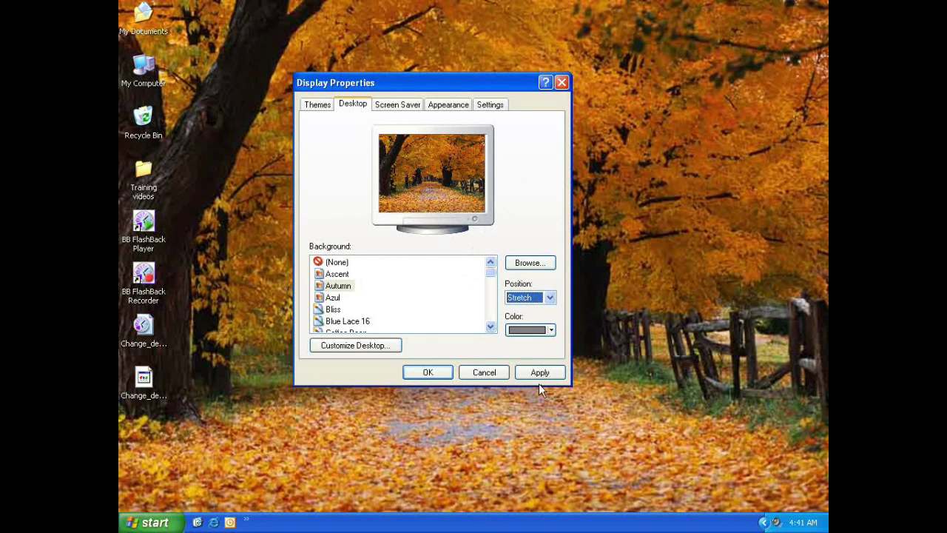
{"action": "left_click", "coordinate": [474, 378]}
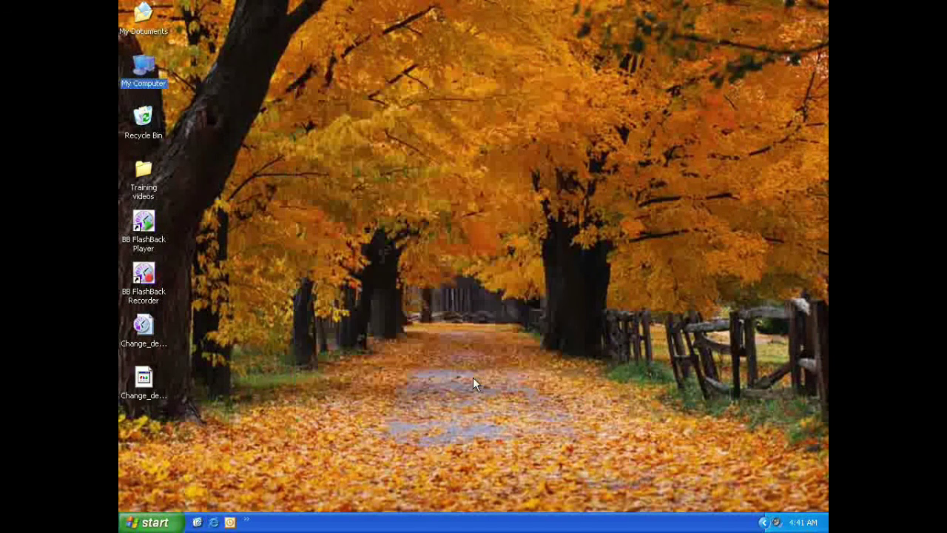